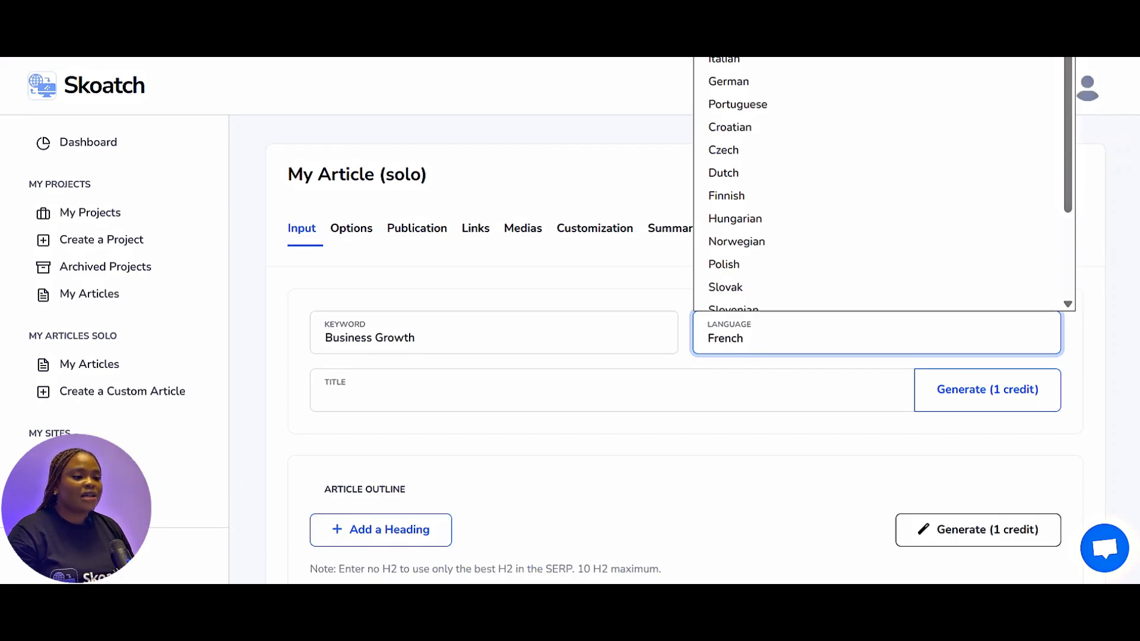
- Set the article language to English and generate the article outline for the Business Growth keyword
{"action": "left_click", "coordinate": [726, 13]}
{"action": "left_click", "coordinate": [326, 395]}
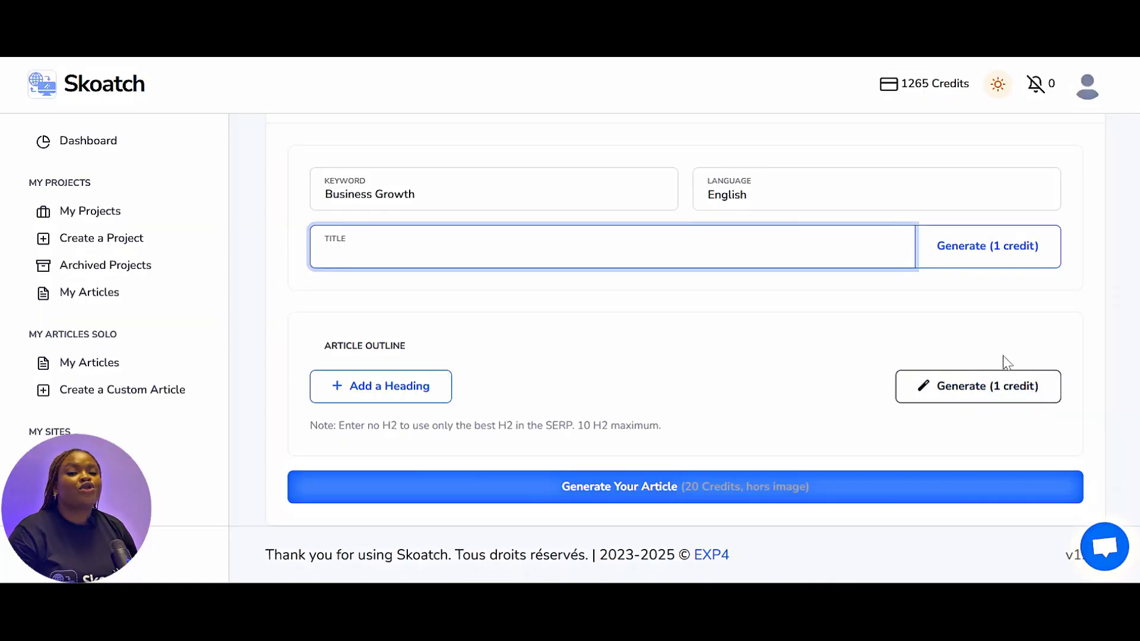
{"action": "left_click", "coordinate": [976, 390]}
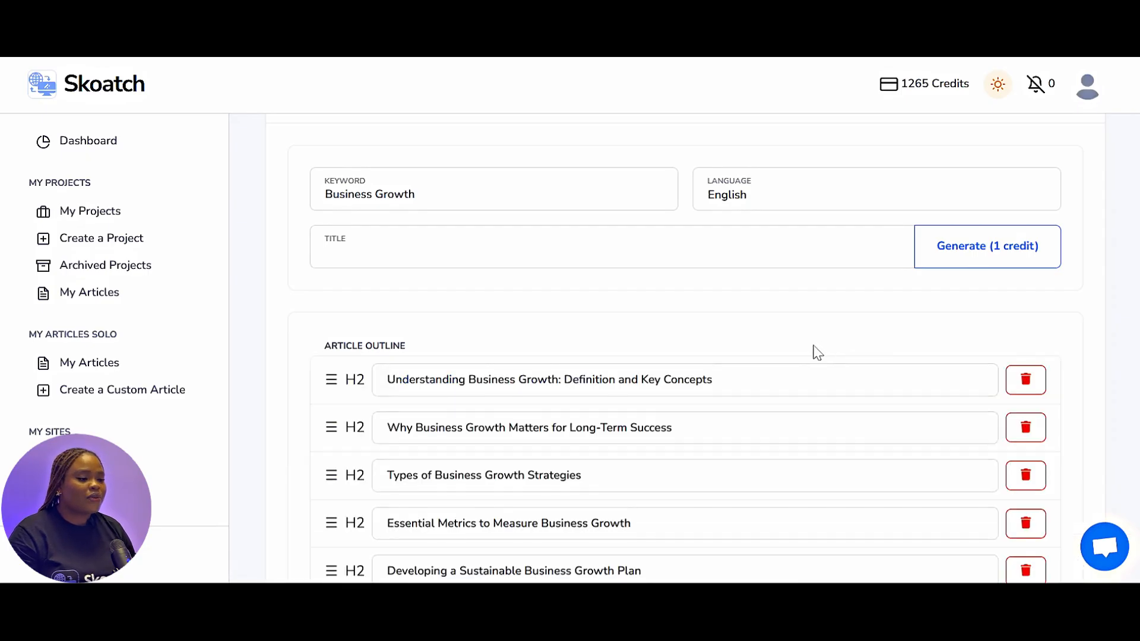
- Review the generated outline and delete its last heading, "Implementing Your Growth Strategy: Next Steps and Action Plan"
{"action": "scroll", "coordinate": [816, 353], "scroll_direction": "down", "scroll_amount": 5}
{"action": "scroll", "coordinate": [683, 350], "scroll_direction": "up", "scroll_amount": 5}
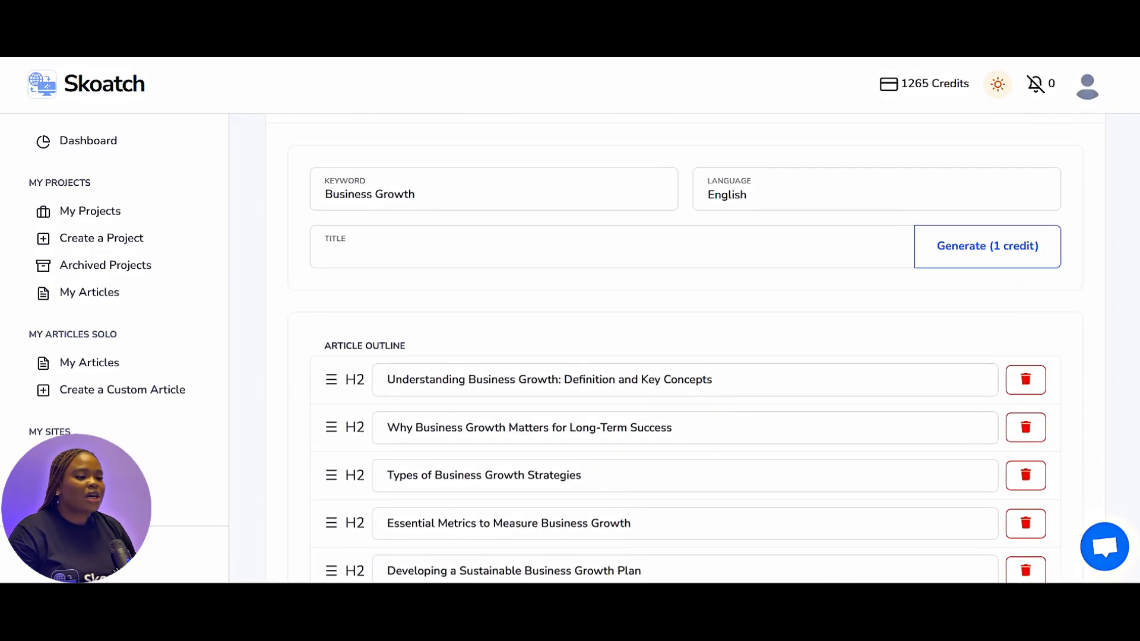
{"action": "scroll", "coordinate": [814, 345], "scroll_direction": "down", "scroll_amount": 5}
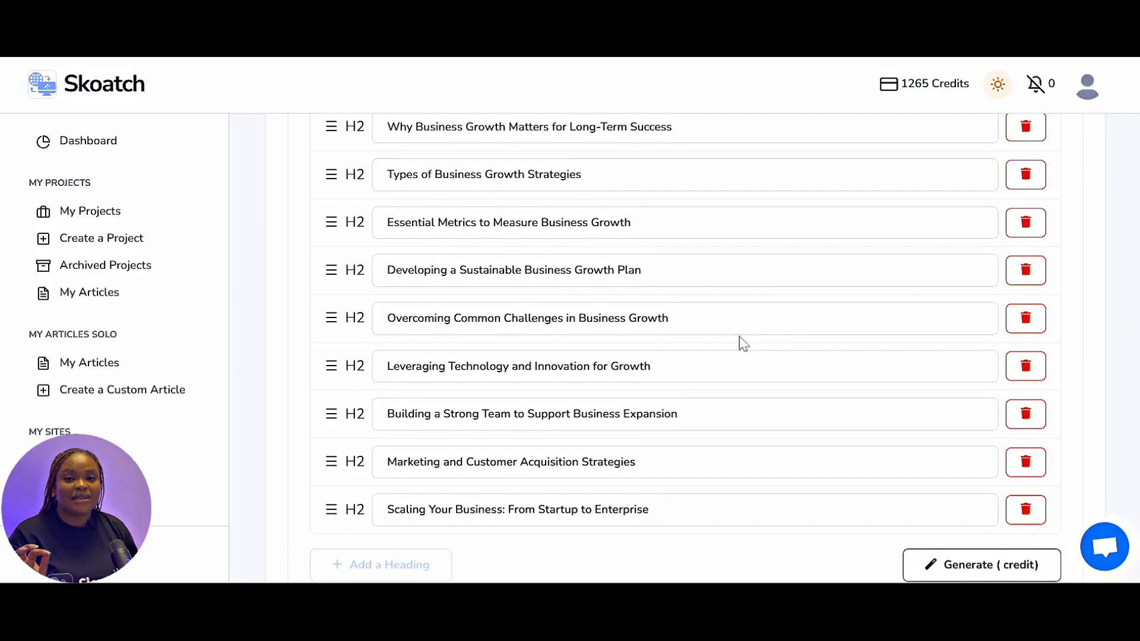
{"action": "scroll", "coordinate": [730, 356], "scroll_direction": "up", "scroll_amount": 5}
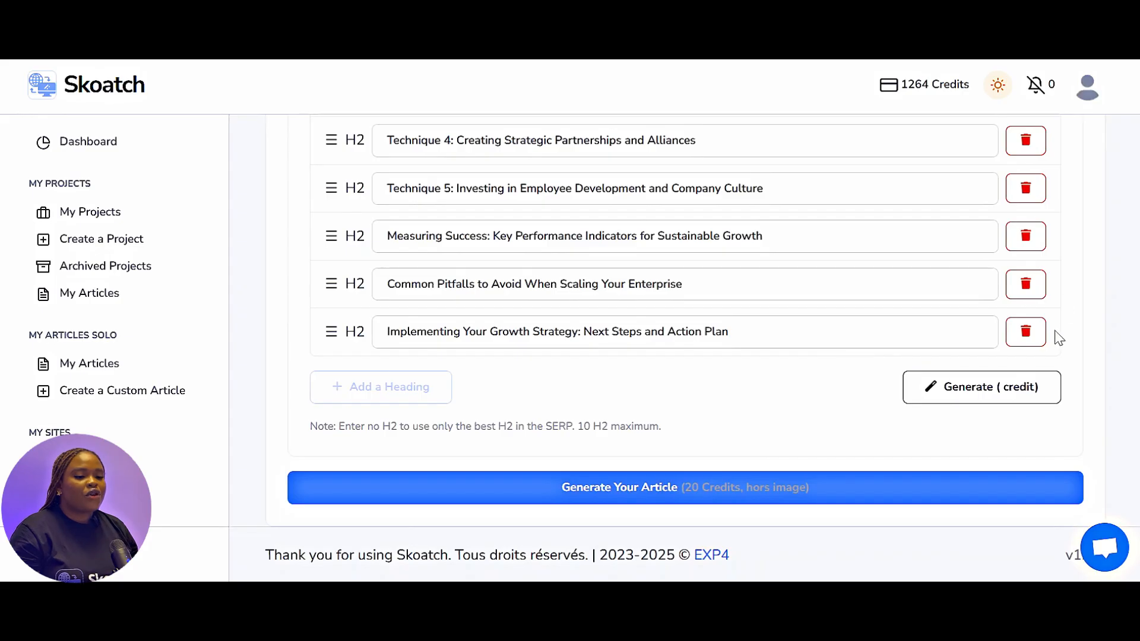
{"action": "left_click", "coordinate": [1027, 334]}
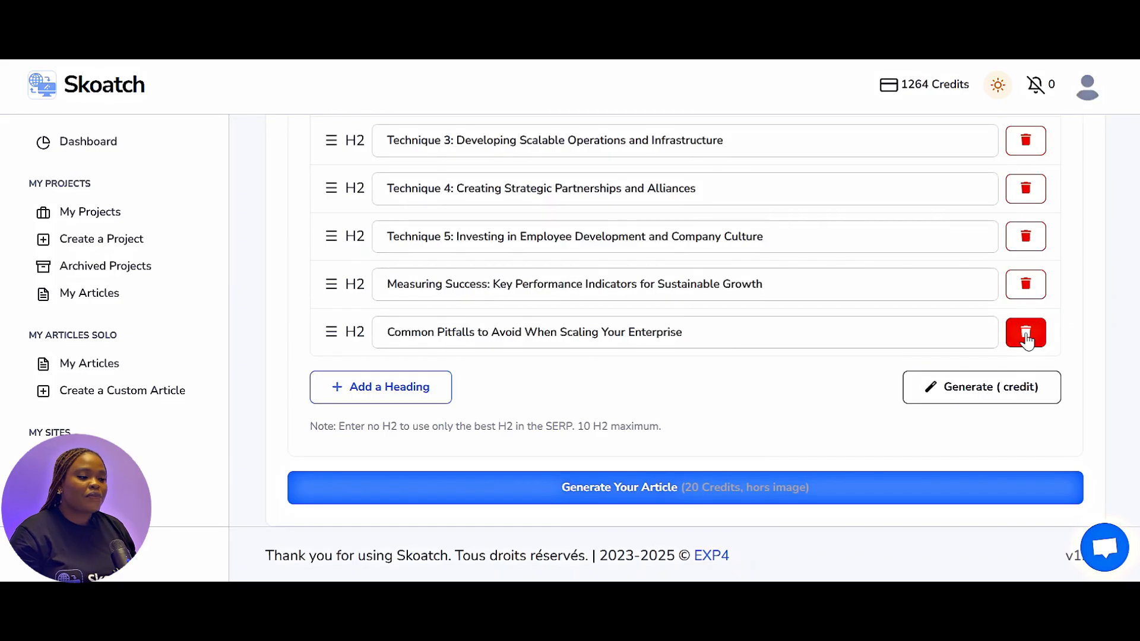
- Append "Business" to the outline heading "Common Pitfalls to Avoid When Scaling Your Enterprise"
{"action": "left_click", "coordinate": [682, 333]}
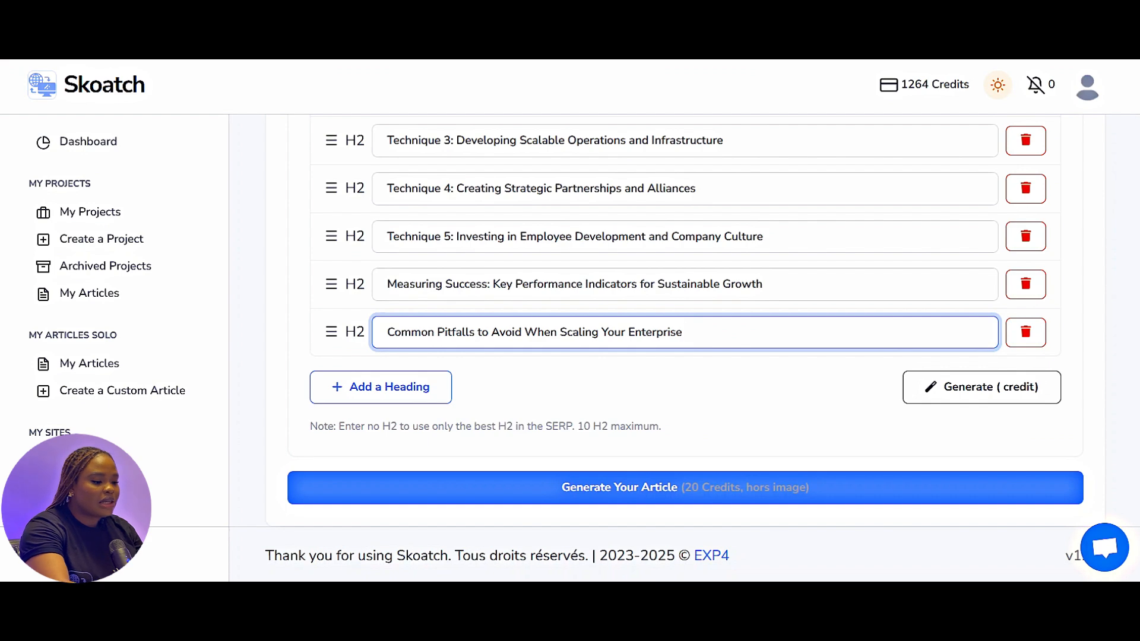
{"action": "type", "text": "Busi"}
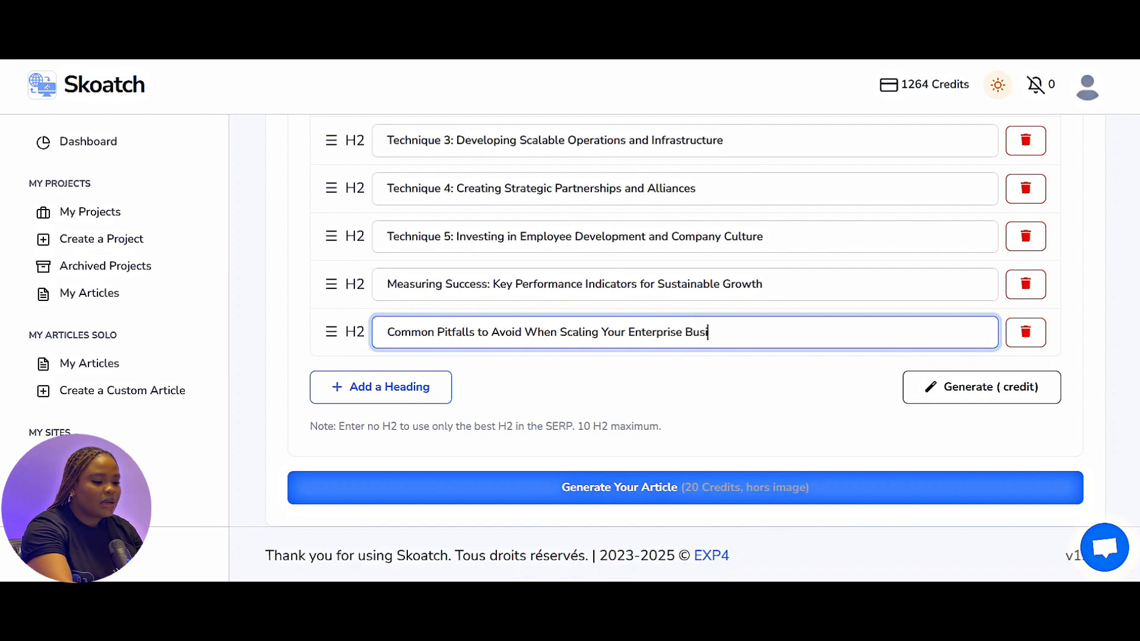
{"action": "type", "text": "ness"}
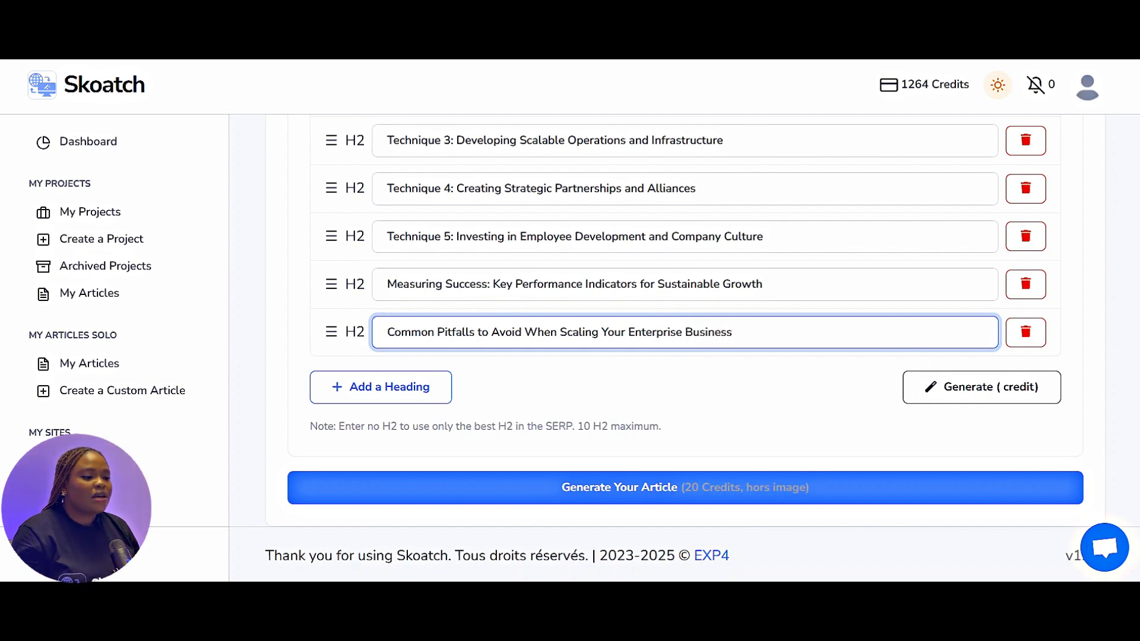
{"action": "left_click", "coordinate": [739, 369]}
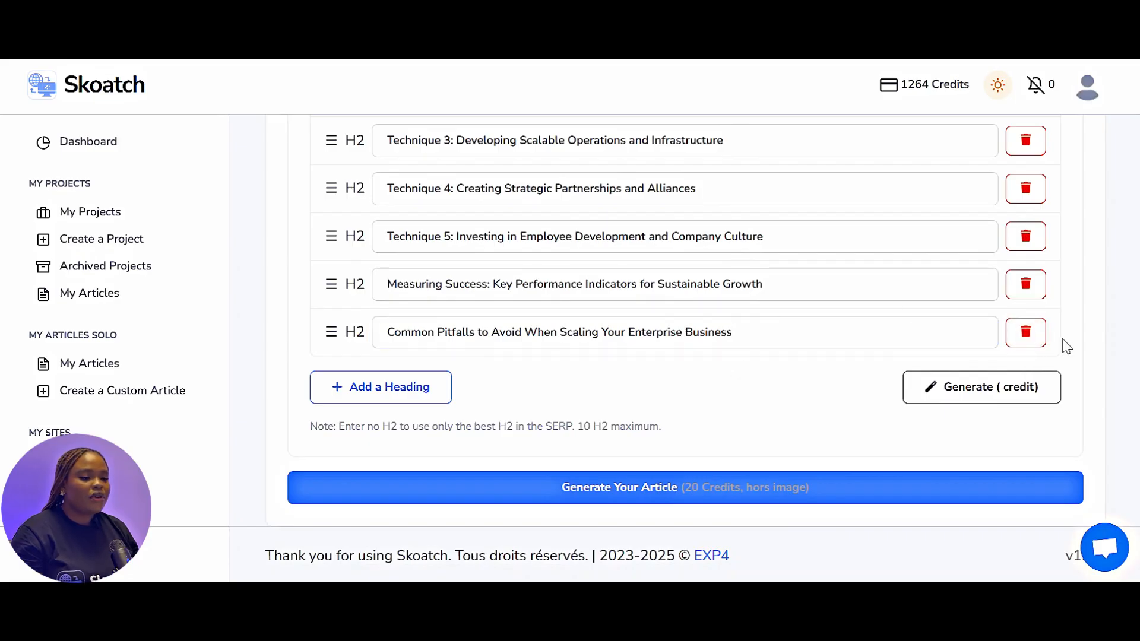
- Delete the last five outline headings, from "Technique 3: Developing Scalable Operations and Infrastructure" through the "Common Pitfalls" heading
{"action": "left_click", "coordinate": [1035, 338]}
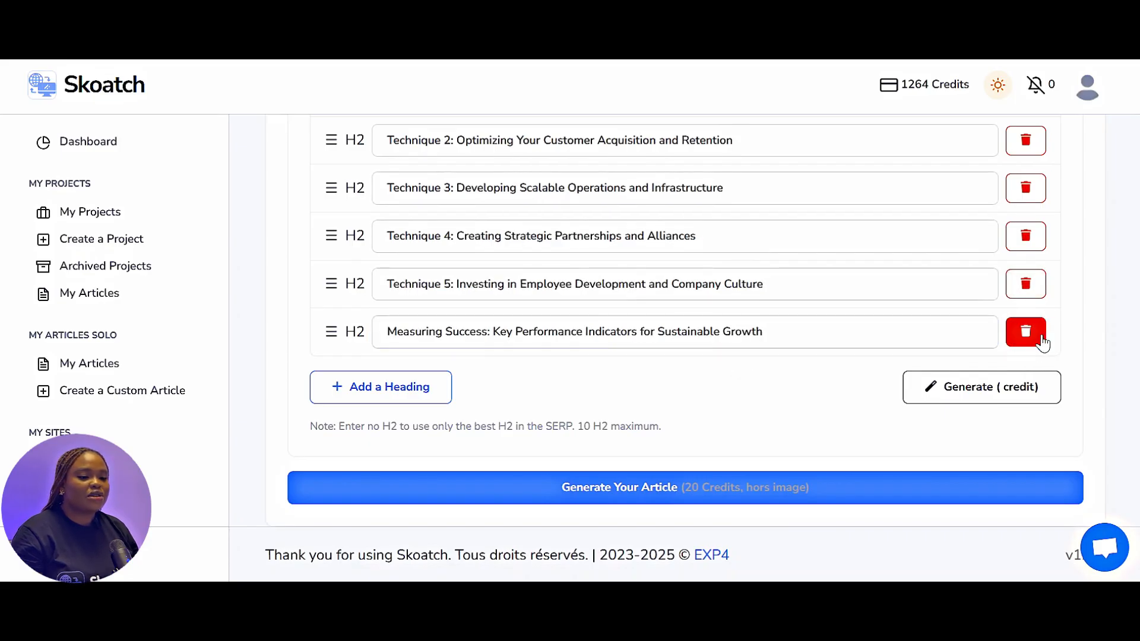
{"action": "left_click", "coordinate": [1033, 332]}
{"action": "left_click", "coordinate": [1030, 286]}
{"action": "left_click", "coordinate": [1031, 330]}
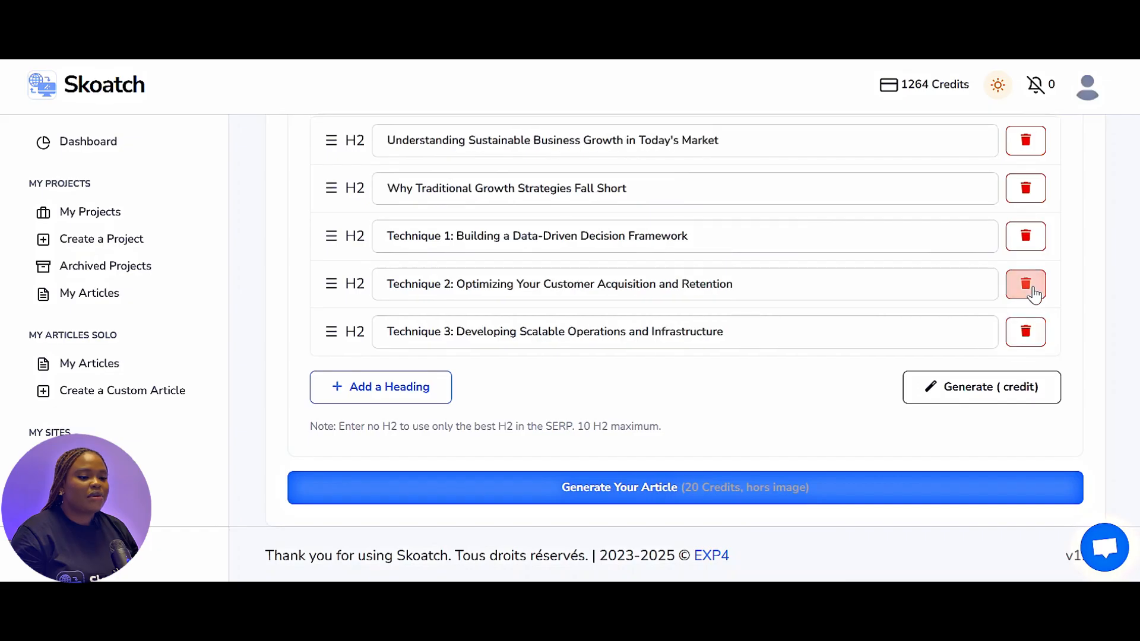
{"action": "left_click", "coordinate": [1028, 330]}
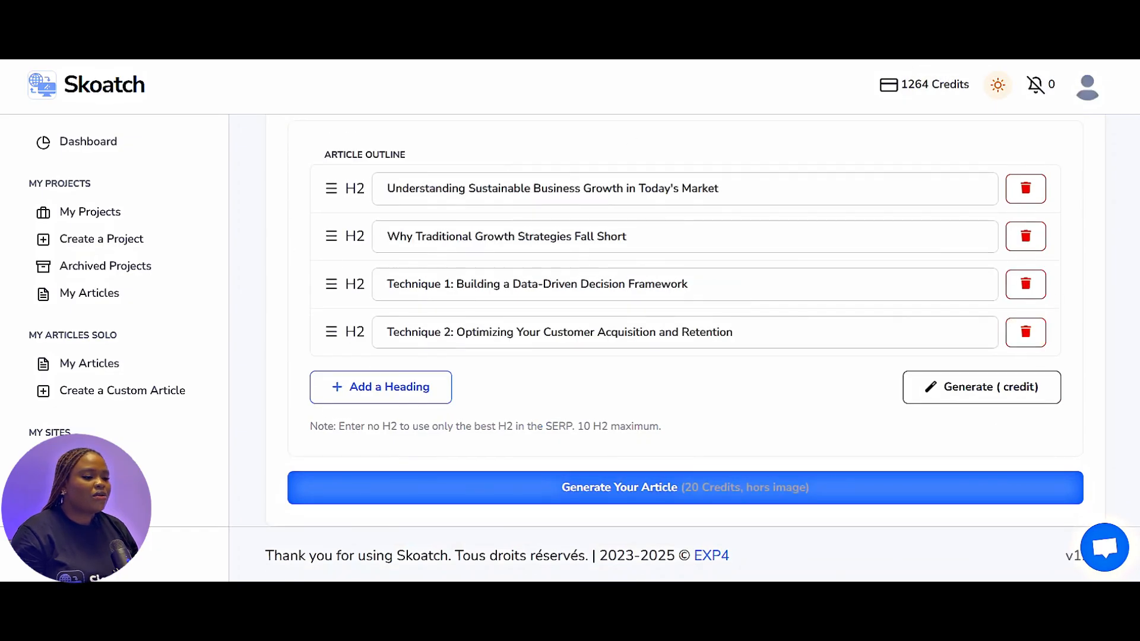
- Reorder the outline, moving the Technique 1 heading to first place and the Technique 2 heading to second place
{"action": "mouse_move", "coordinate": [330, 237]}
{"action": "left_mouse_down"}
{"action": "mouse_move", "coordinate": [330, 315]}
{"action": "mouse_move", "coordinate": [330, 239]}
{"action": "left_mouse_up"}
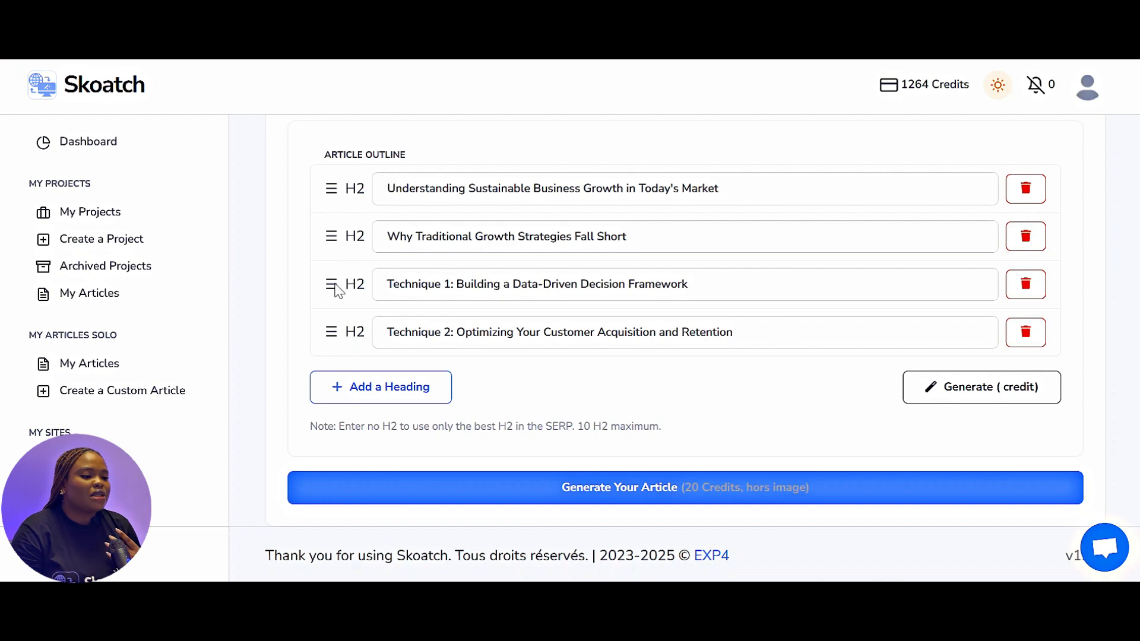
{"action": "left_click_drag", "start_coordinate": [333, 286], "coordinate": [327, 181]}
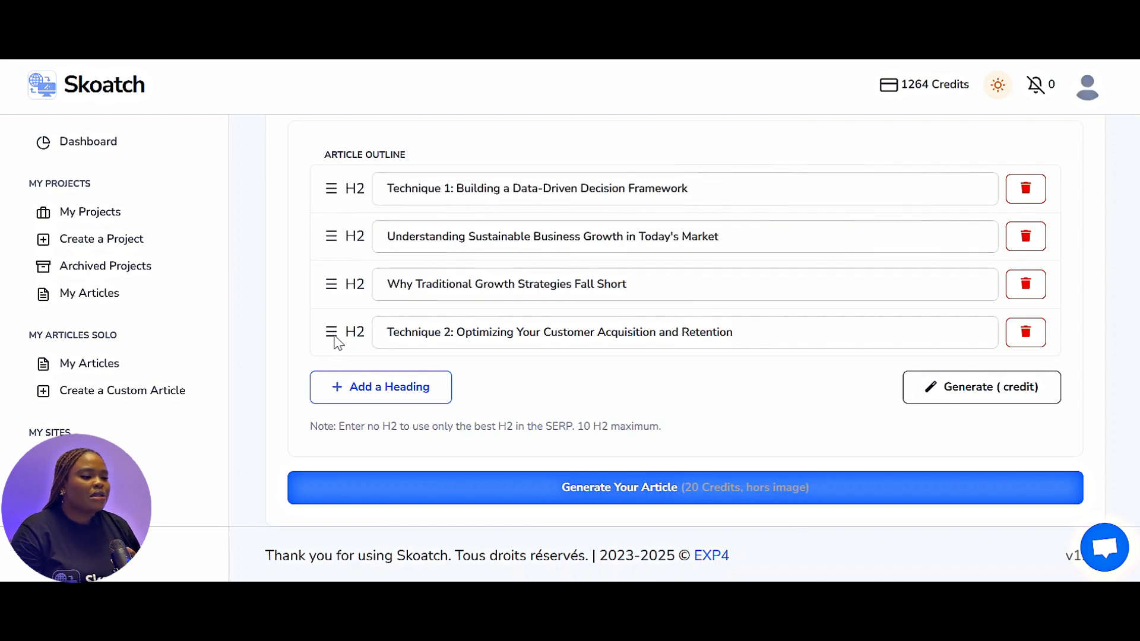
{"action": "left_click_drag", "start_coordinate": [333, 339], "coordinate": [333, 231]}
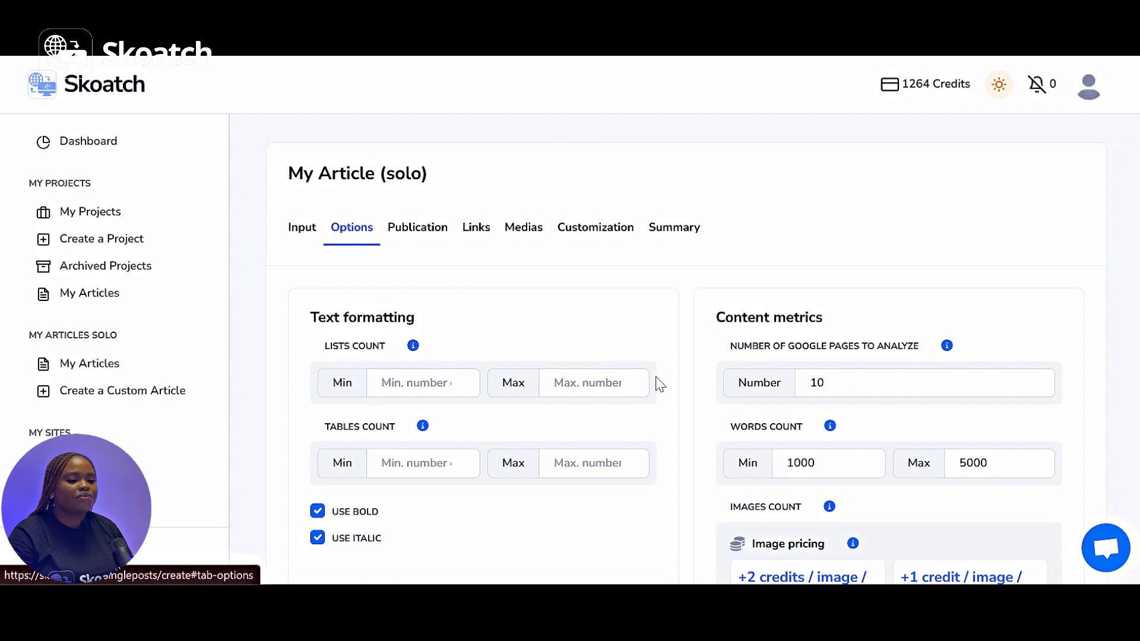
- Turn the bold and italic text formatting options off and back on
{"action": "left_click", "coordinate": [321, 512]}
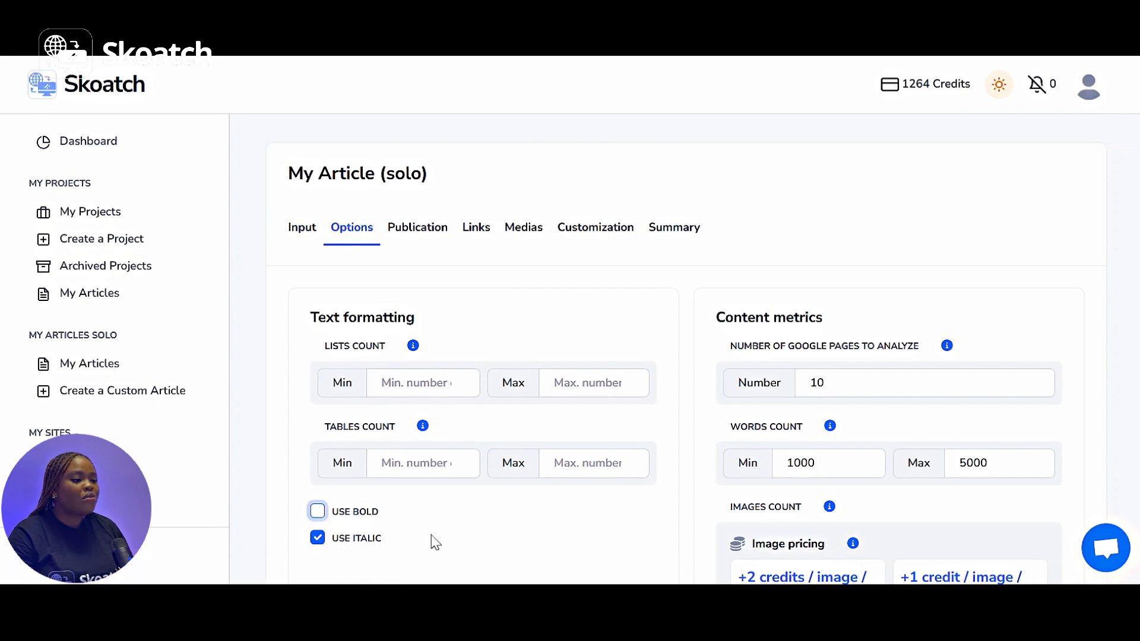
{"action": "left_click", "coordinate": [319, 540]}
{"action": "left_click", "coordinate": [318, 512]}
{"action": "left_click", "coordinate": [317, 538]}
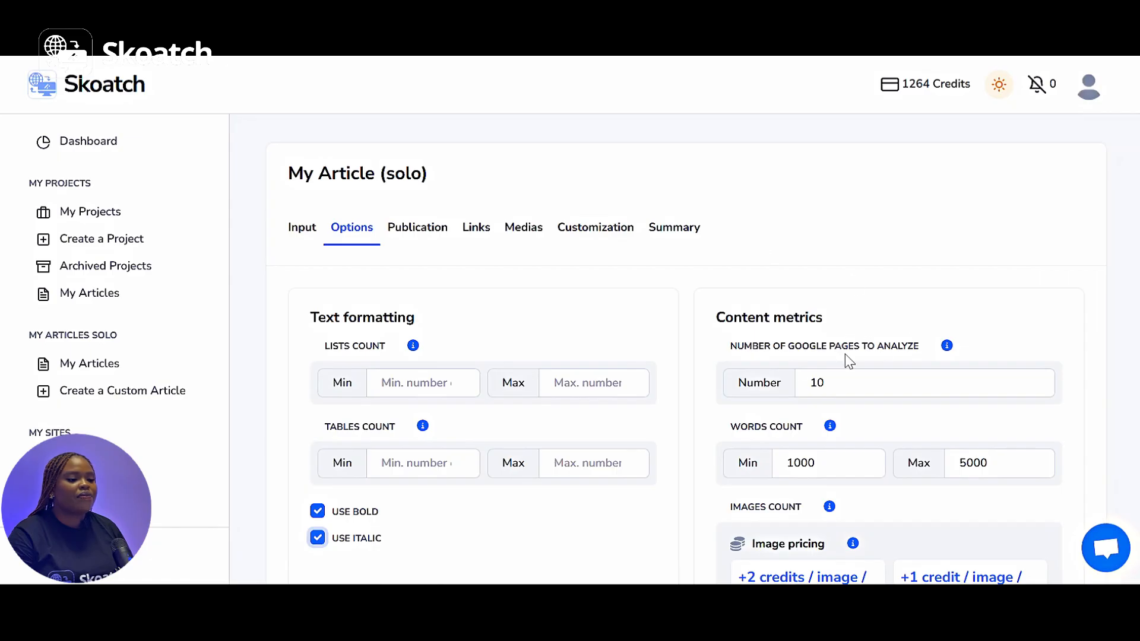
- Raise the minimum images count in the content metrics and return it to 2
{"action": "scroll", "coordinate": [845, 356], "scroll_direction": "down", "scroll_amount": 2}
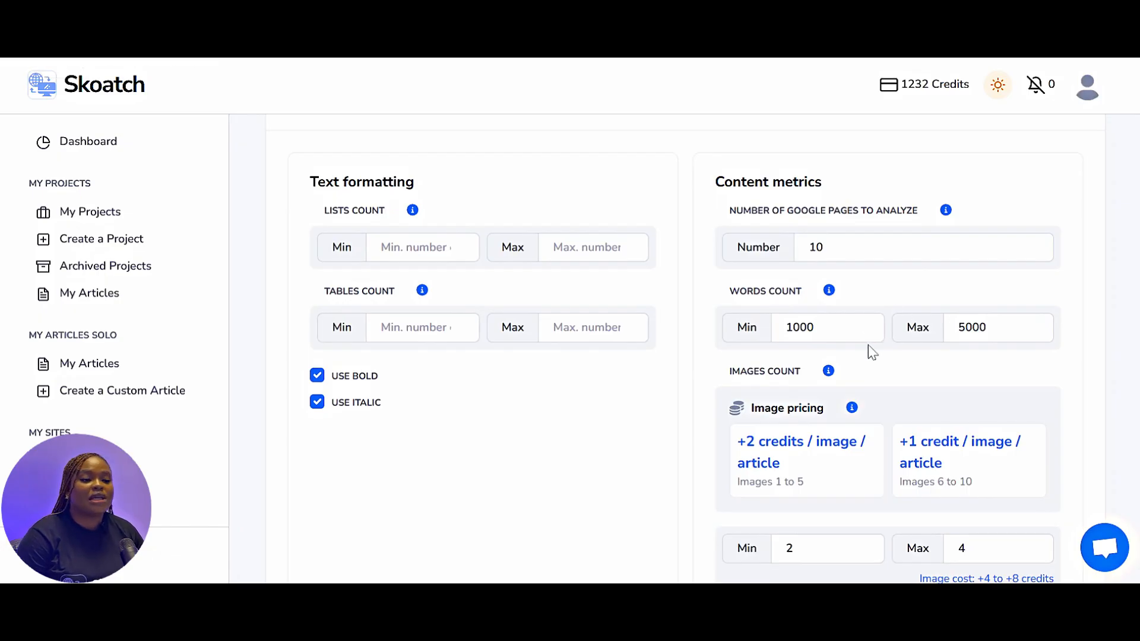
{"action": "scroll", "coordinate": [799, 433], "scroll_direction": "down", "scroll_amount": 5}
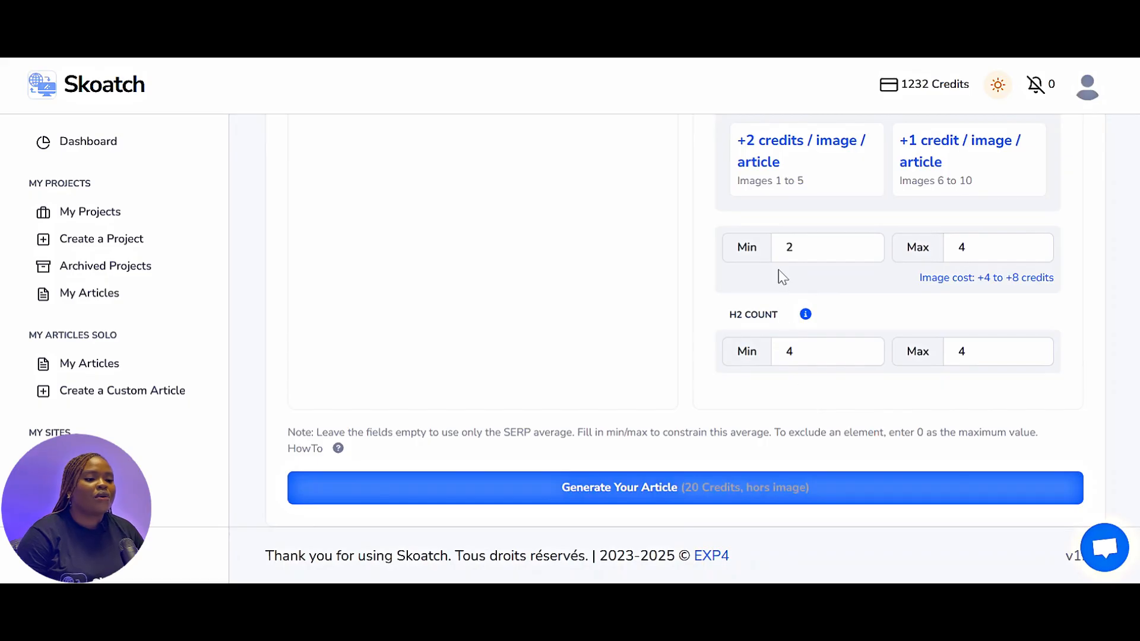
{"action": "scroll", "coordinate": [778, 270], "scroll_direction": "up", "scroll_amount": 5}
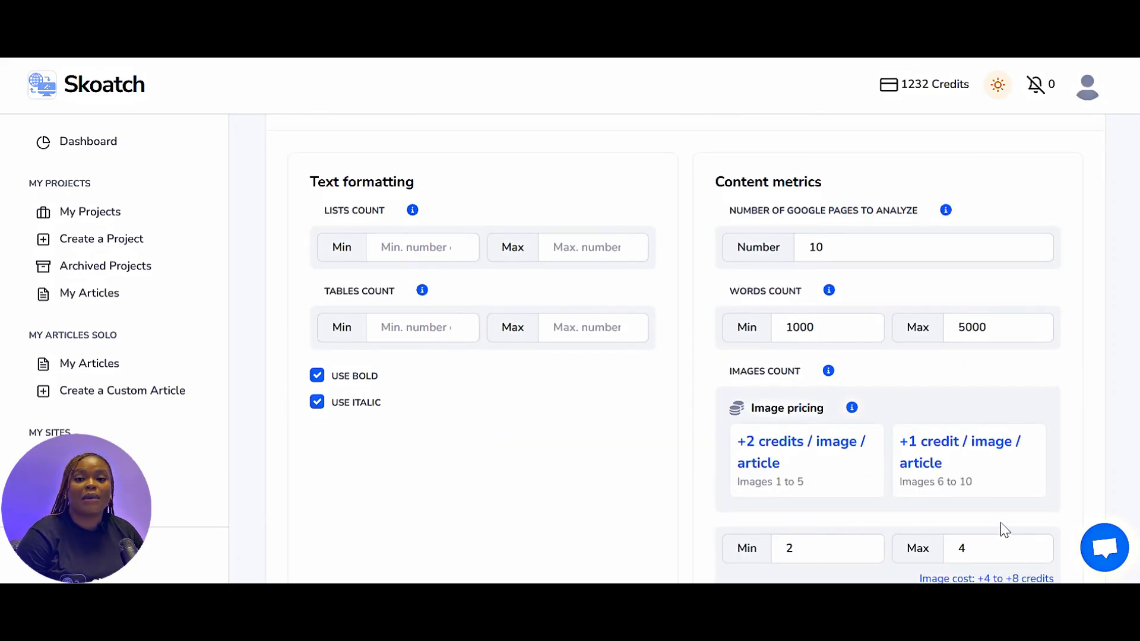
{"action": "scroll", "coordinate": [929, 511], "scroll_direction": "down", "scroll_amount": 5}
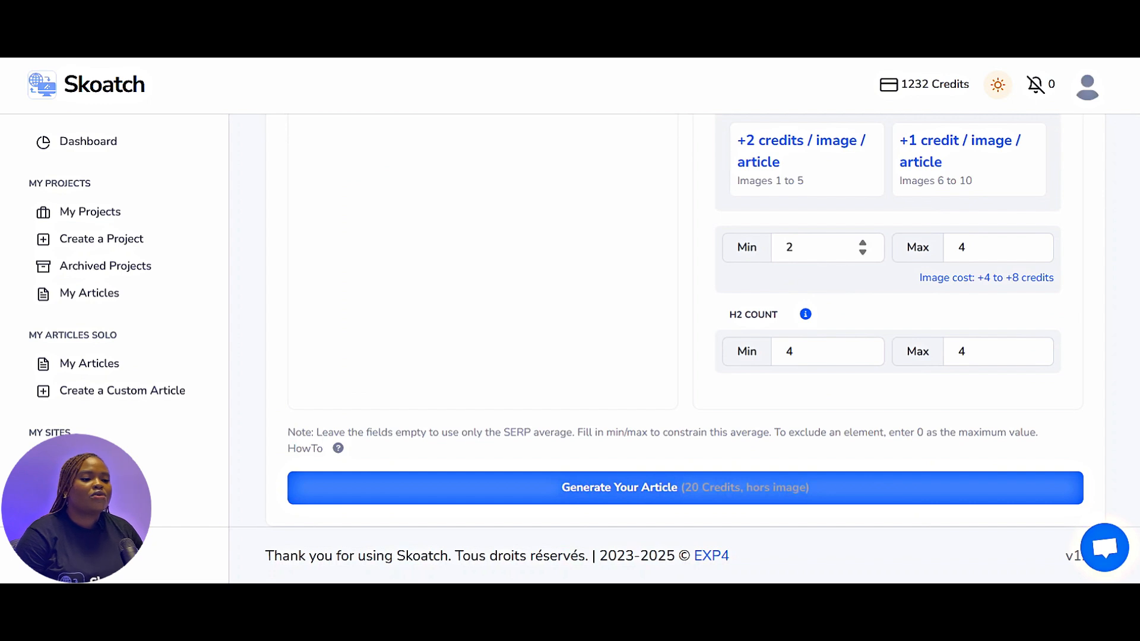
{"action": "left_click", "coordinate": [863, 242]}
{"action": "left_click", "coordinate": [863, 253]}
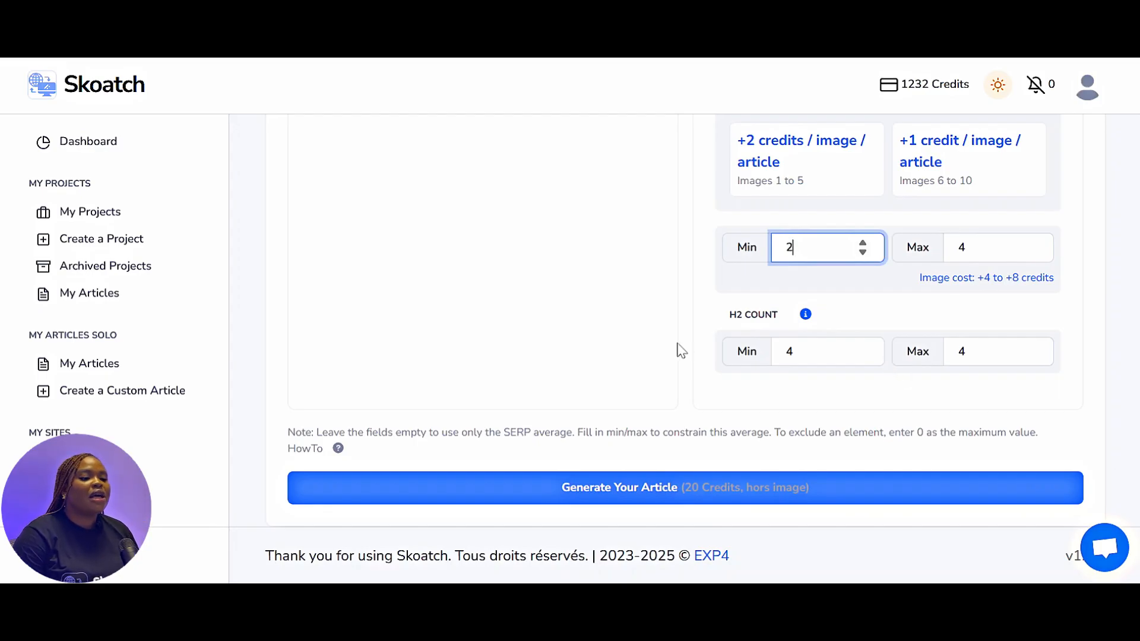
- Clear both the minimum and maximum words count in the content metrics
{"action": "scroll", "coordinate": [809, 341], "scroll_direction": "up", "scroll_amount": 5}
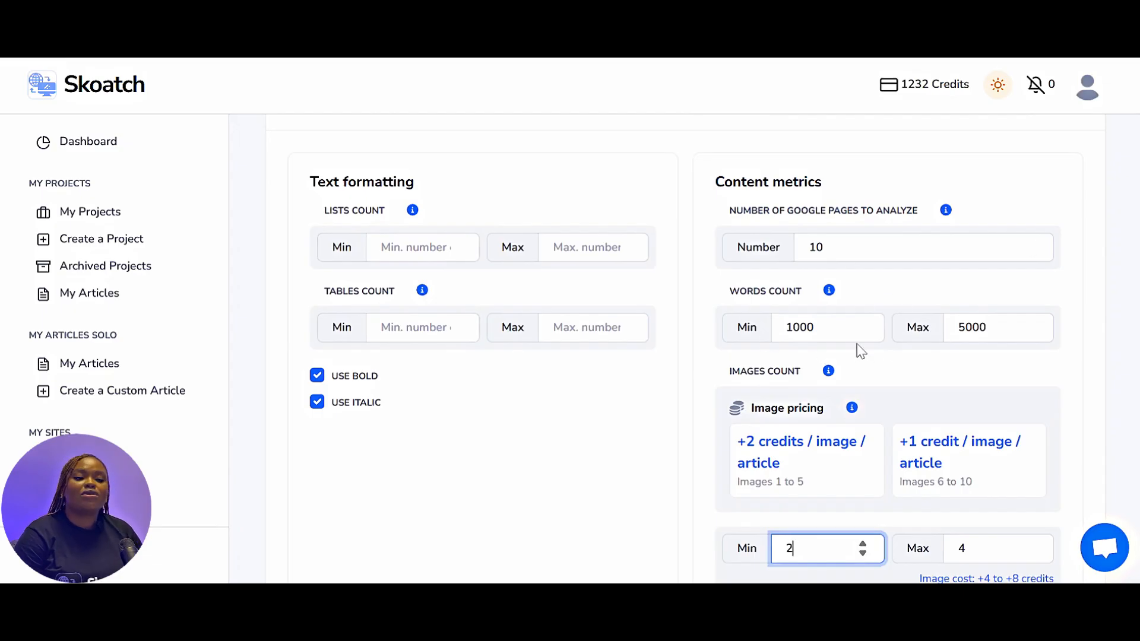
{"action": "double_click", "coordinate": [772, 333]}
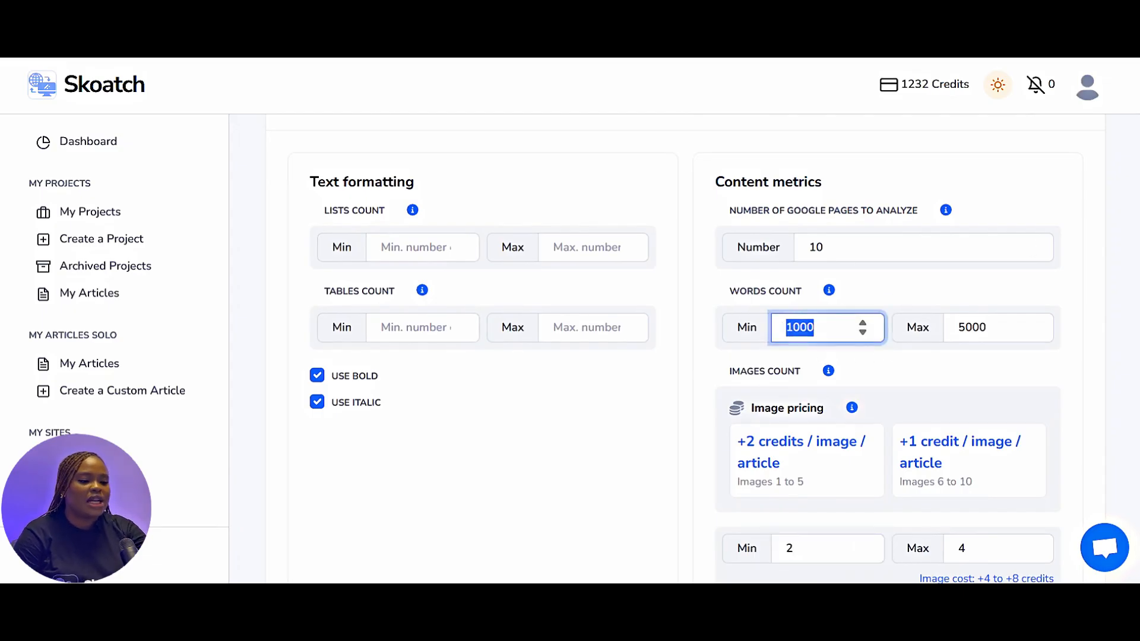
{"action": "key", "text": "BackSpace"}
{"action": "double_click", "coordinate": [974, 330]}
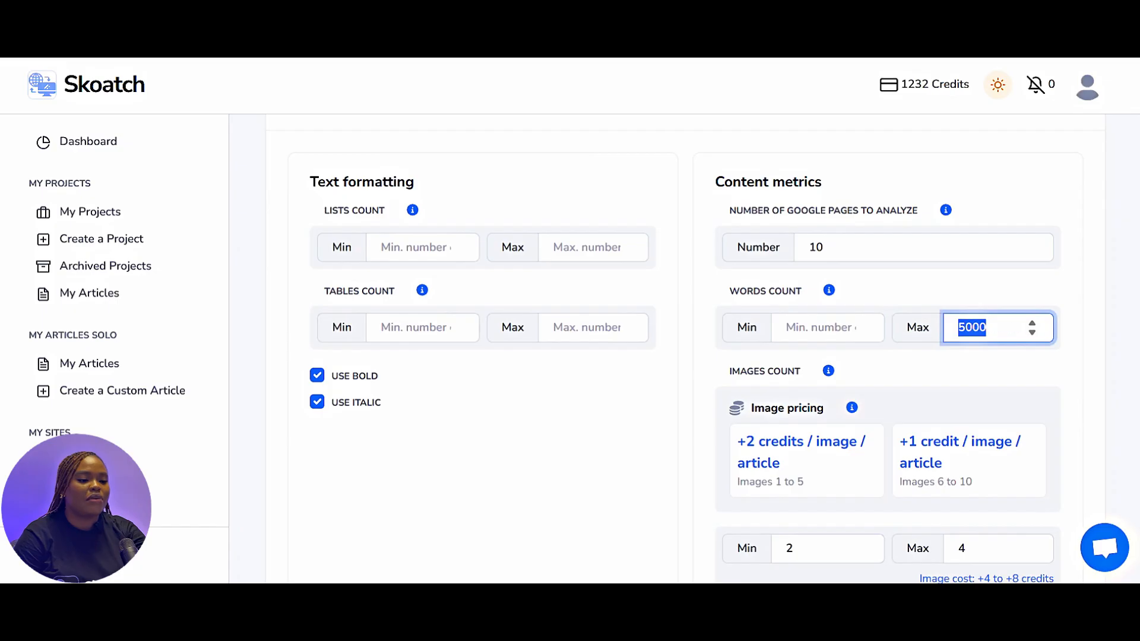
{"action": "key", "text": "BackSpace"}
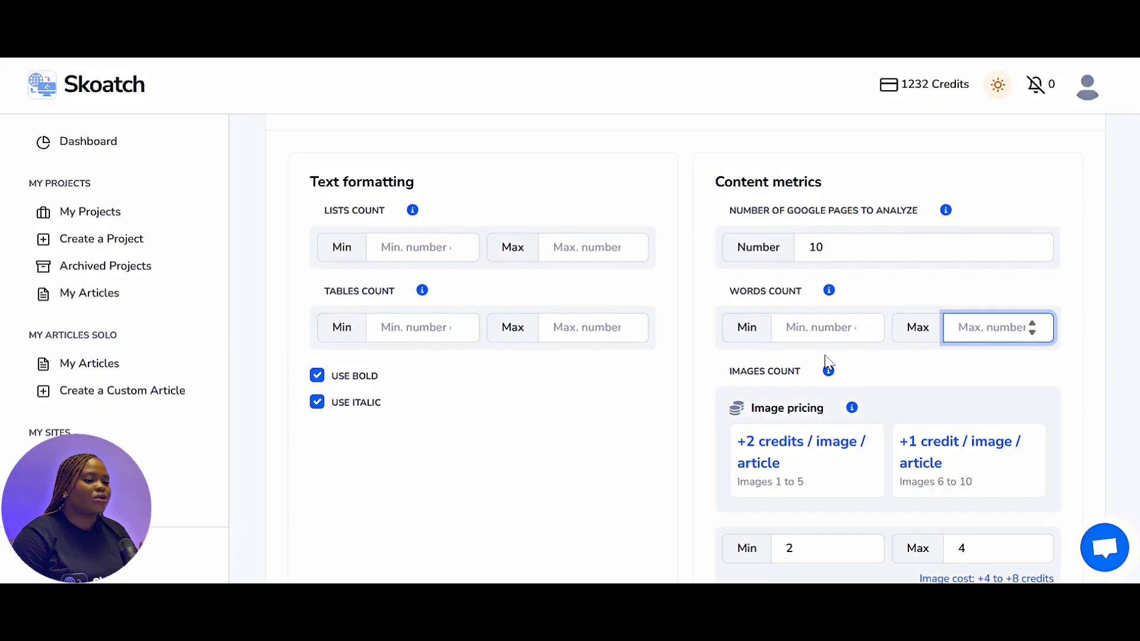
- In the publication settings, set the site to Ompac and choose the saved persona
{"action": "scroll", "coordinate": [852, 351], "scroll_direction": "up", "scroll_amount": 2}
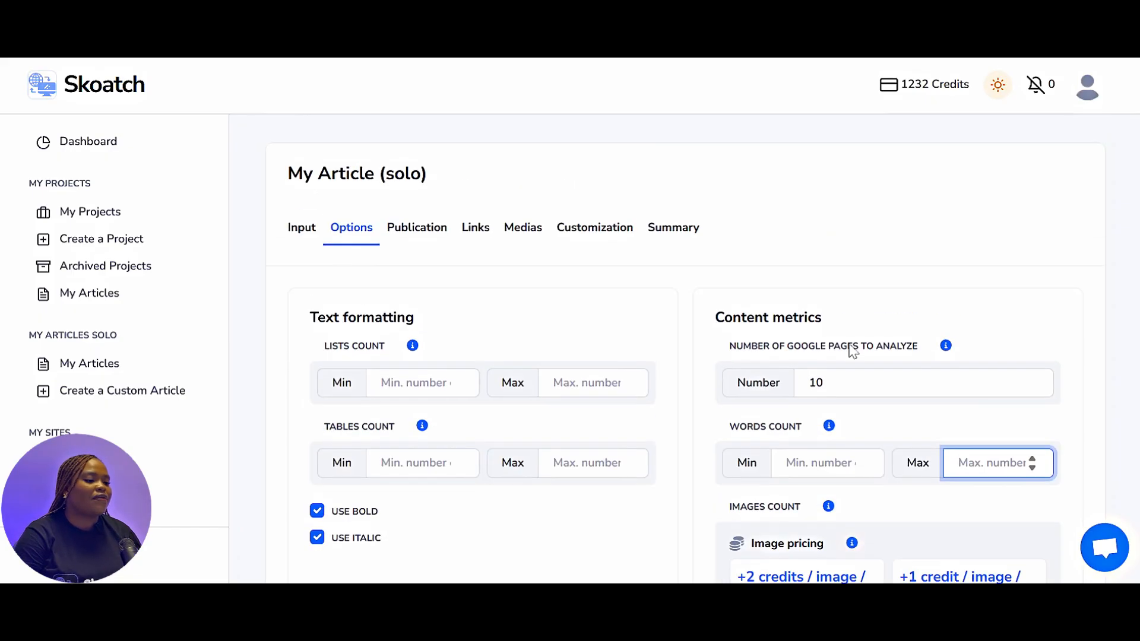
{"action": "left_click", "coordinate": [428, 237]}
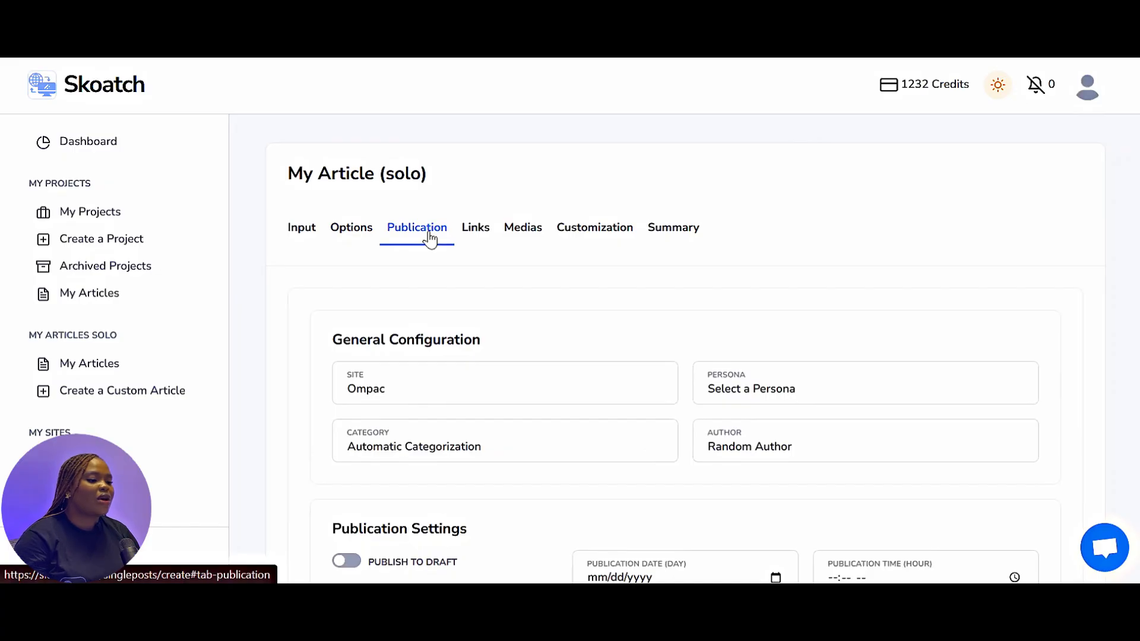
{"action": "left_click", "coordinate": [385, 393]}
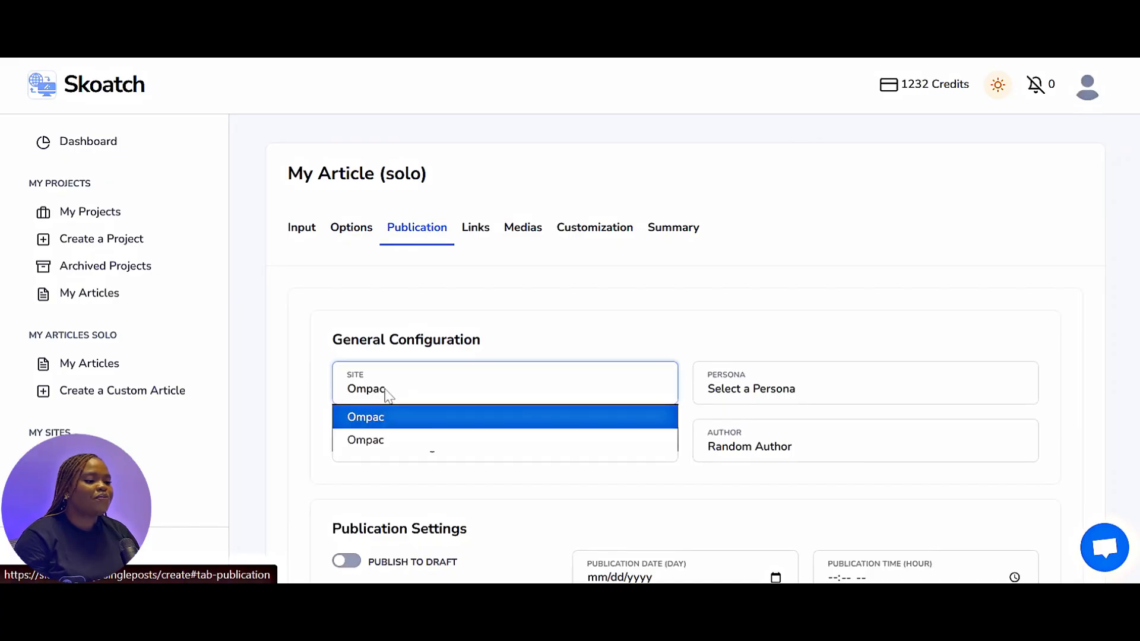
{"action": "left_click", "coordinate": [408, 430]}
{"action": "left_click", "coordinate": [785, 393]}
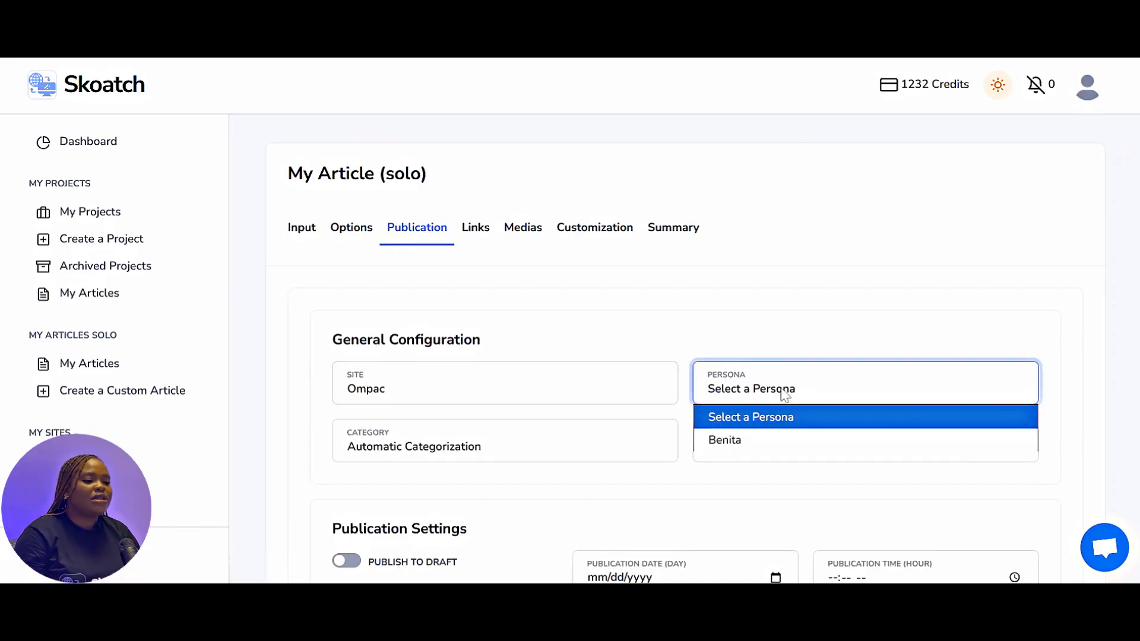
{"action": "left_click", "coordinate": [791, 442]}
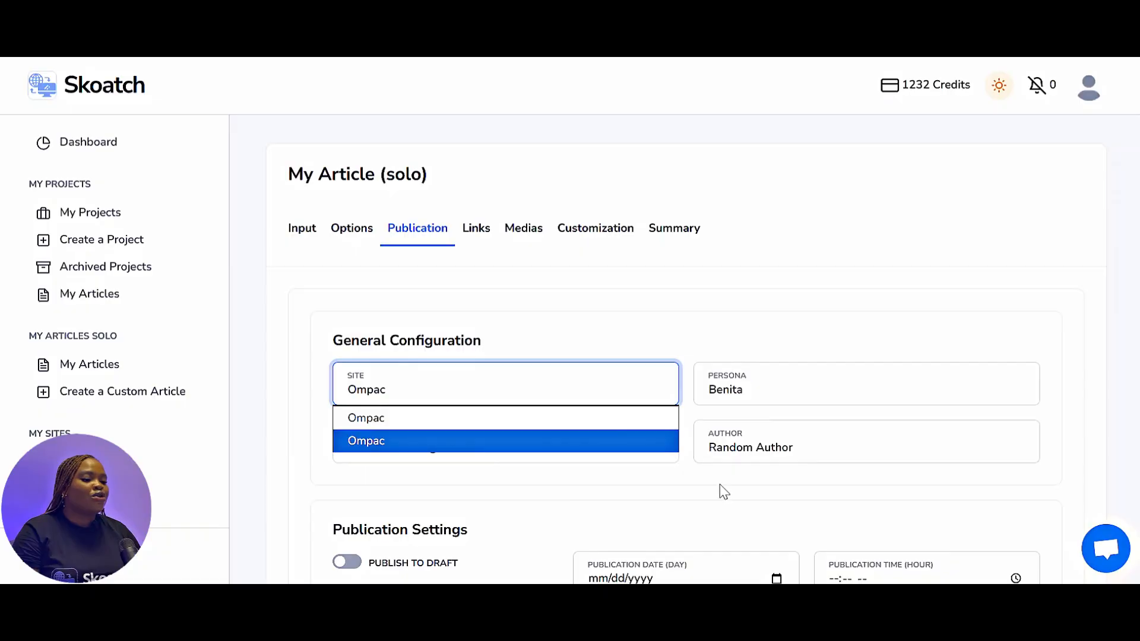
- In the general configuration, set the site to Ompac, the category to Automatic Categorization and the author to qrxkw
{"action": "left_click", "coordinate": [596, 439]}
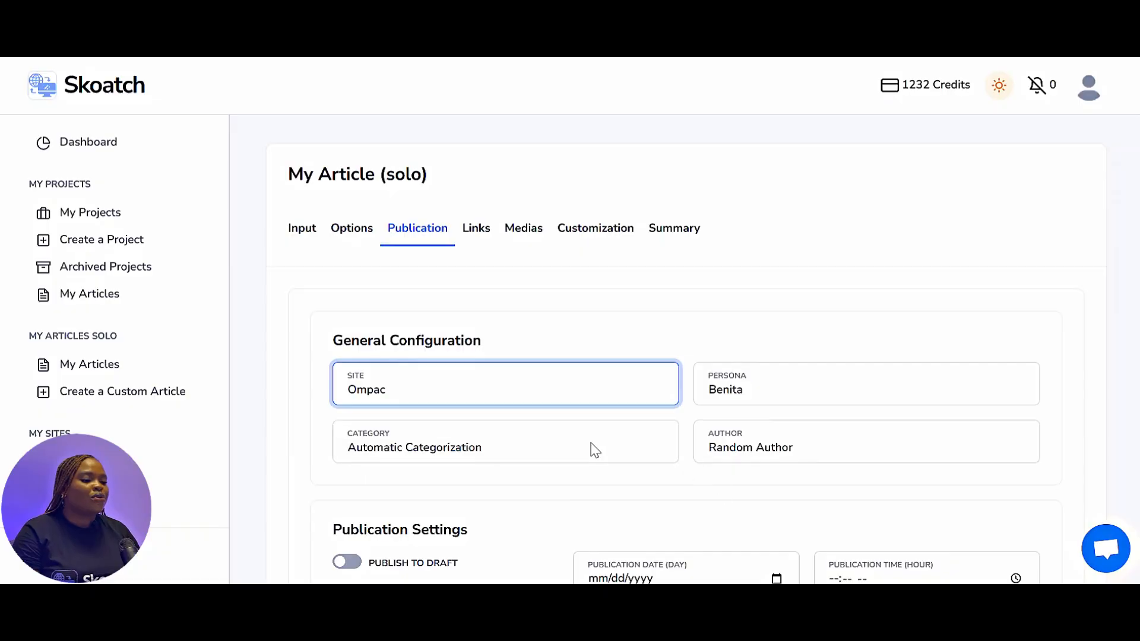
{"action": "left_click", "coordinate": [506, 450]}
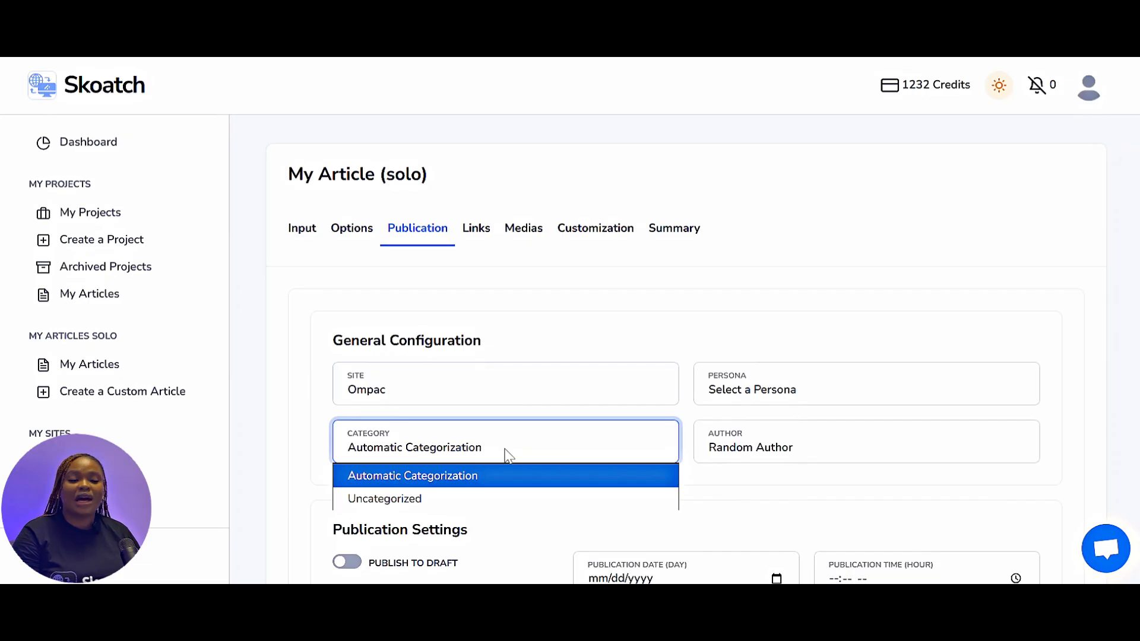
{"action": "left_click", "coordinate": [474, 485]}
{"action": "left_click", "coordinate": [707, 452]}
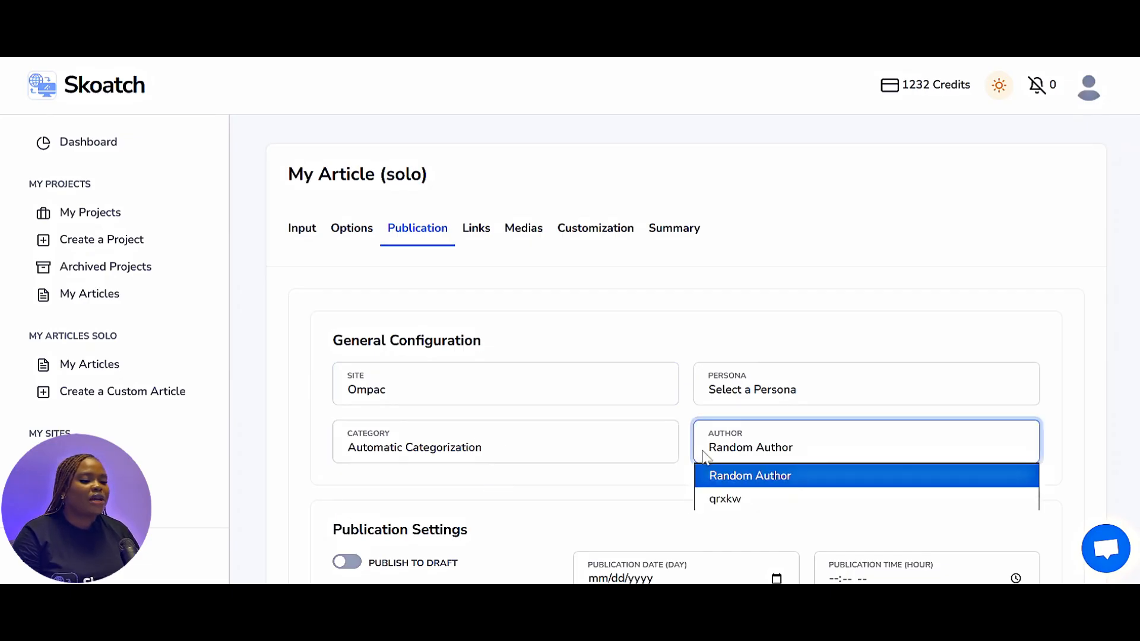
{"action": "left_click", "coordinate": [747, 508]}
- Switch Publish to Draft and Auto Publish on and back off, and start editing the publication date
{"action": "scroll", "coordinate": [457, 478], "scroll_direction": "down", "scroll_amount": 3}
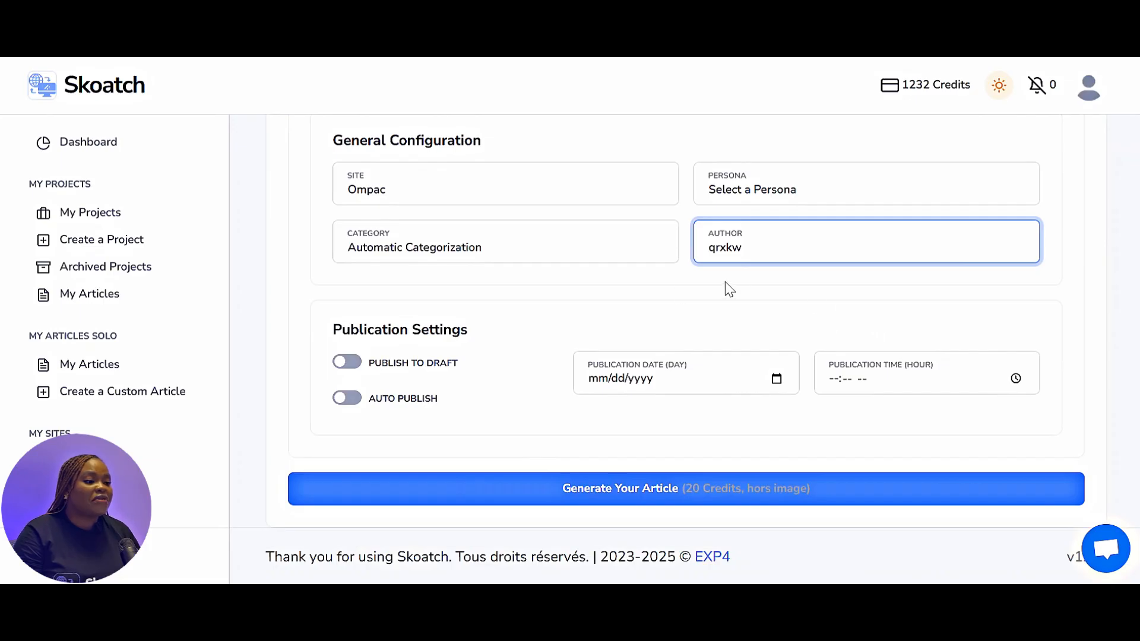
{"action": "left_click", "coordinate": [345, 365]}
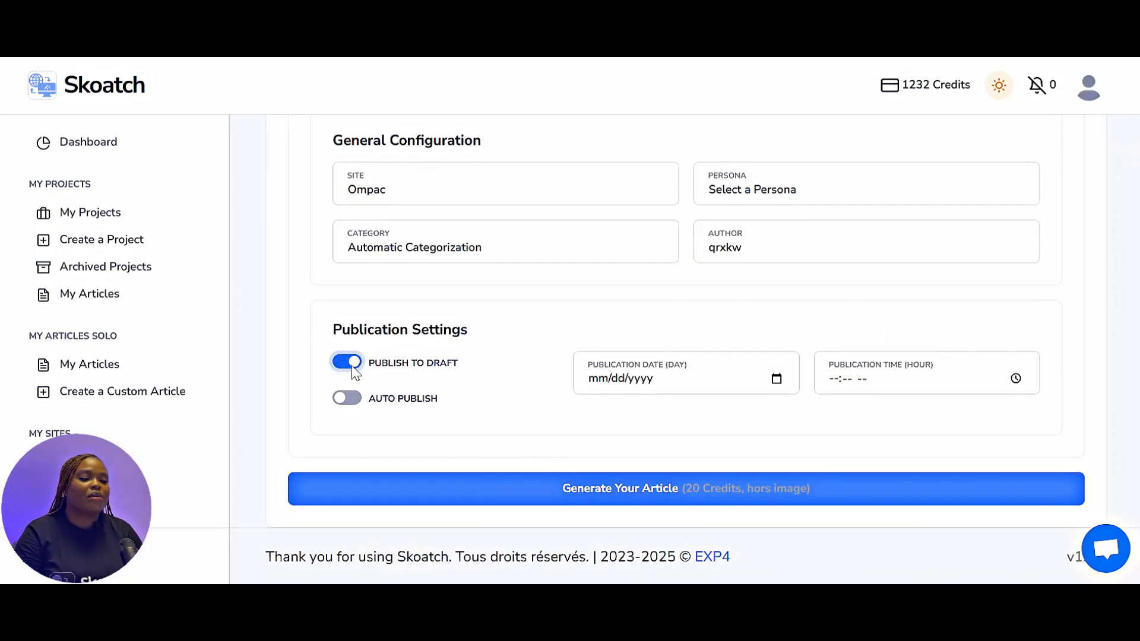
{"action": "left_click", "coordinate": [349, 397]}
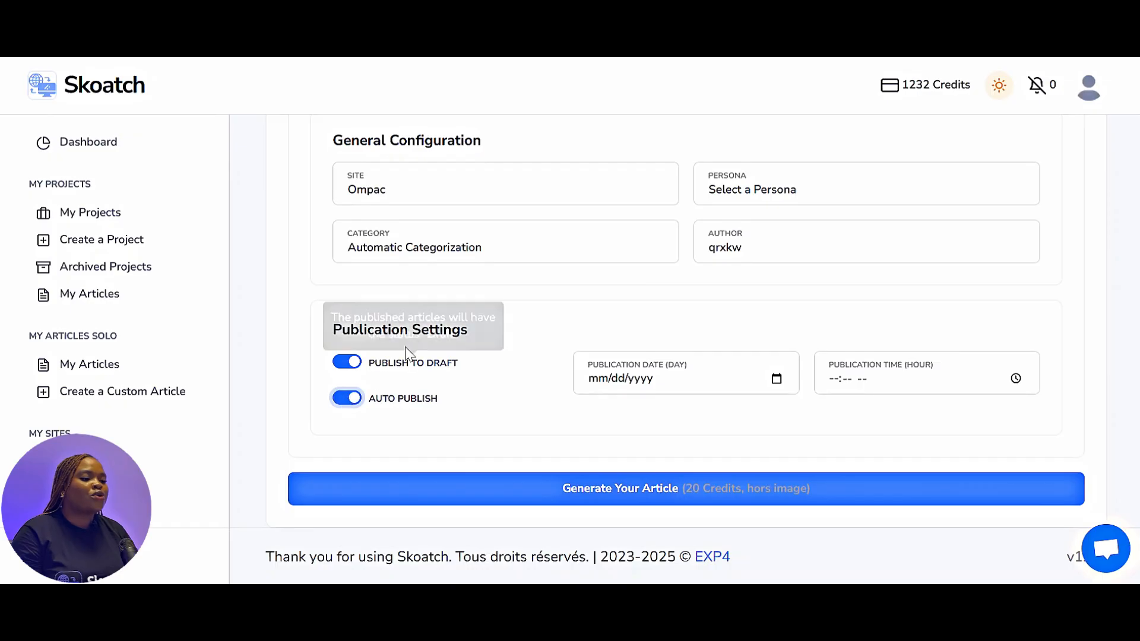
{"action": "left_click", "coordinate": [354, 364]}
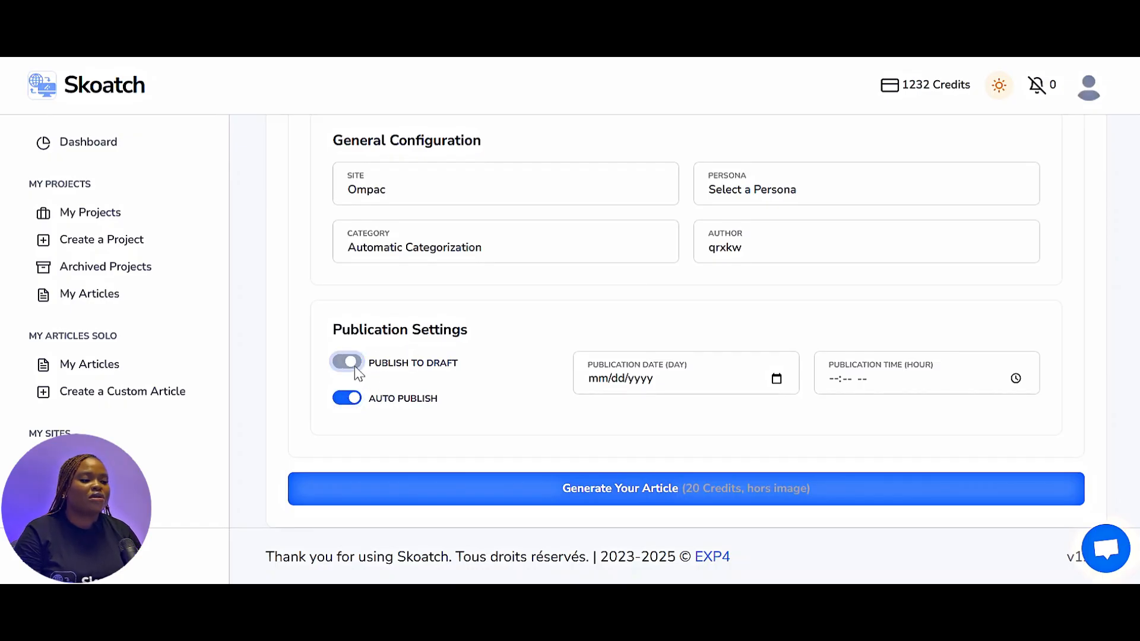
{"action": "left_click", "coordinate": [348, 398]}
{"action": "left_click", "coordinate": [695, 385]}
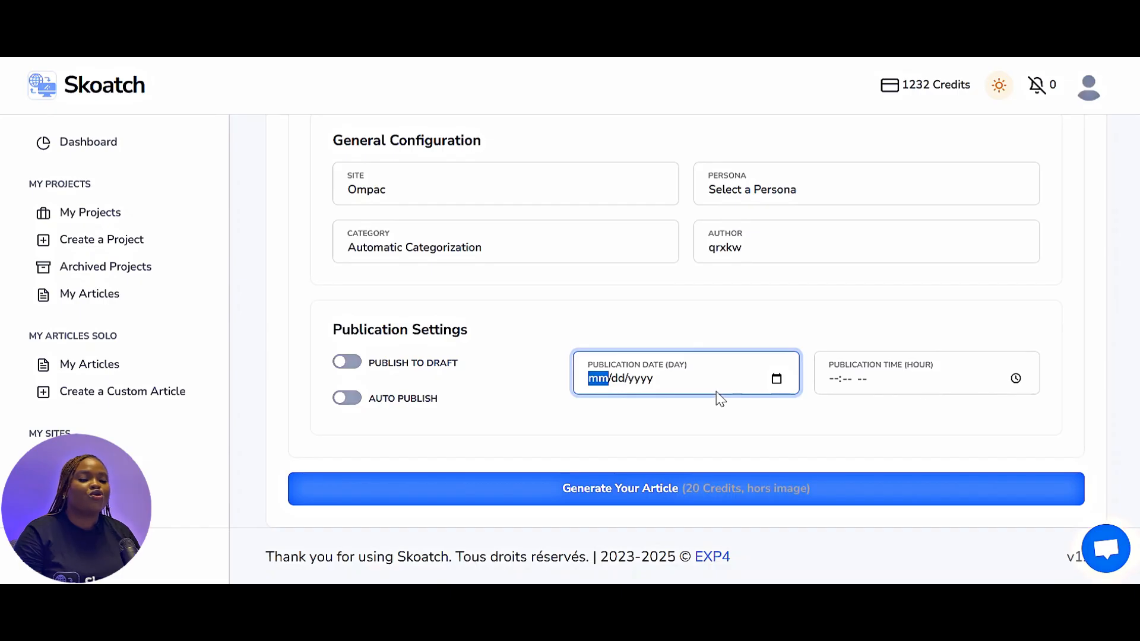
- In the article's link settings, set the number of internal links to 1
{"action": "scroll", "coordinate": [719, 402], "scroll_direction": "up", "scroll_amount": 3}
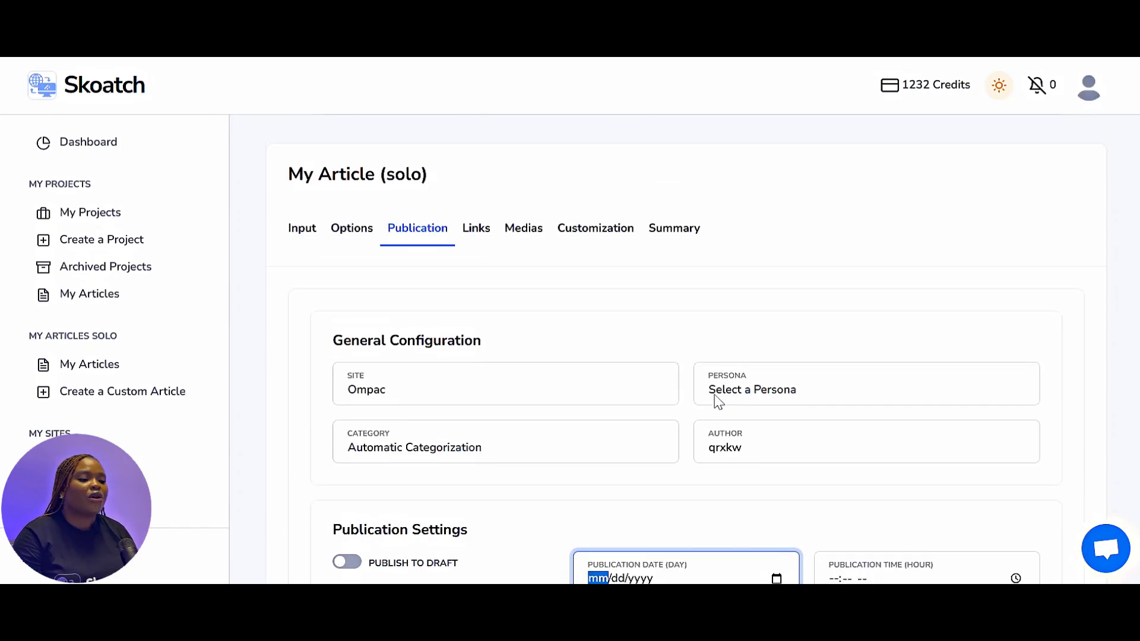
{"action": "left_click", "coordinate": [482, 235]}
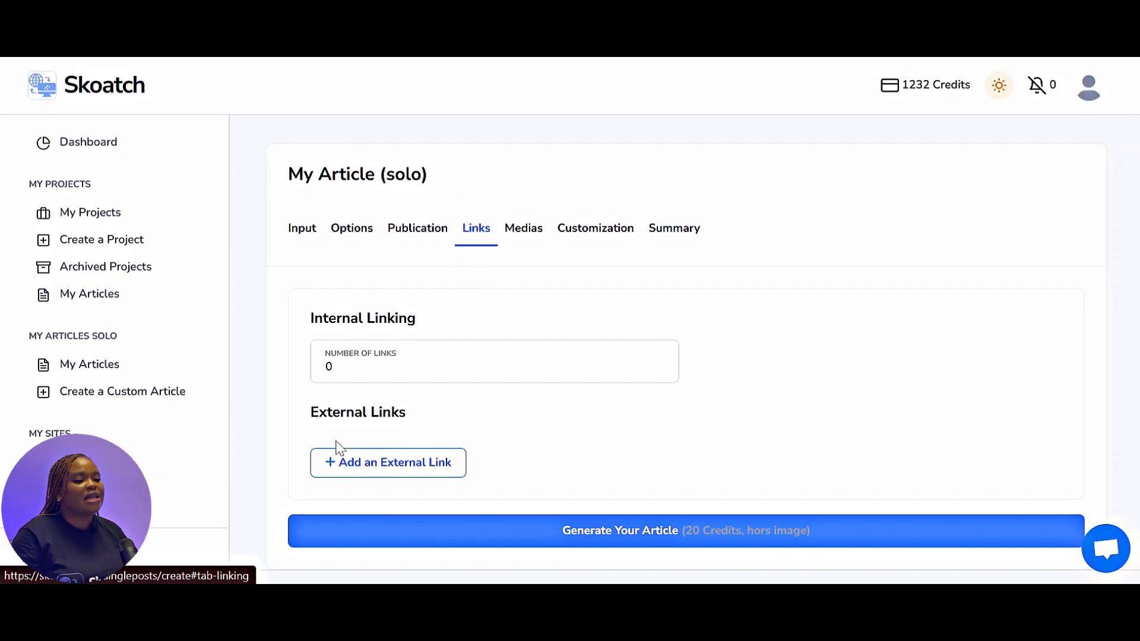
{"action": "left_click", "coordinate": [658, 364]}
{"action": "left_click", "coordinate": [658, 364]}
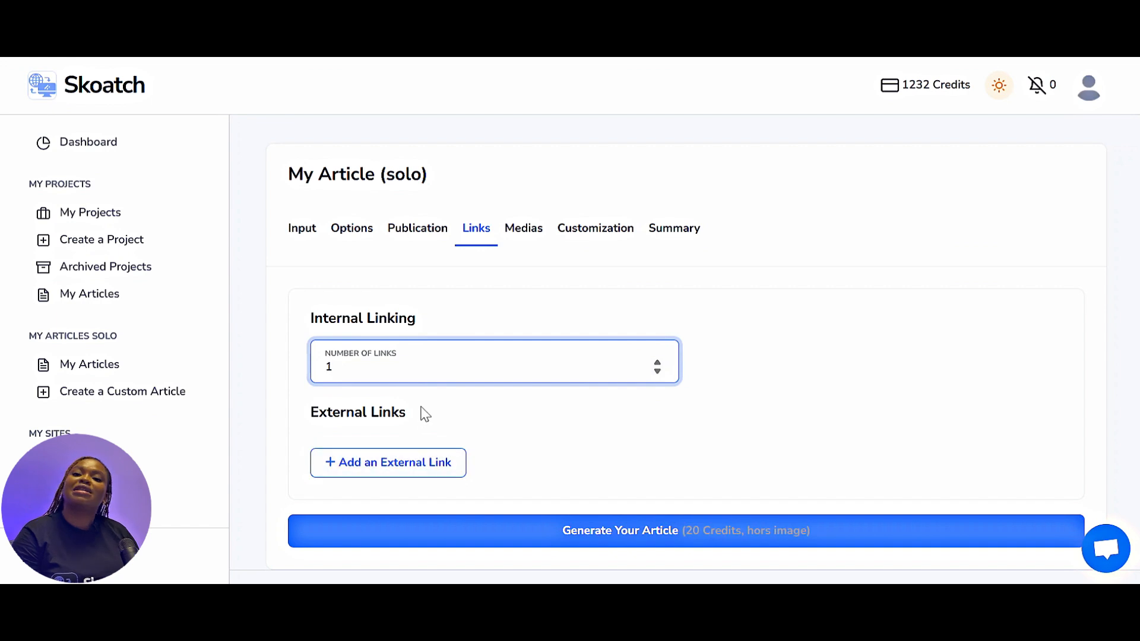
{"action": "left_click", "coordinate": [389, 466]}
{"action": "left_click", "coordinate": [389, 466]}
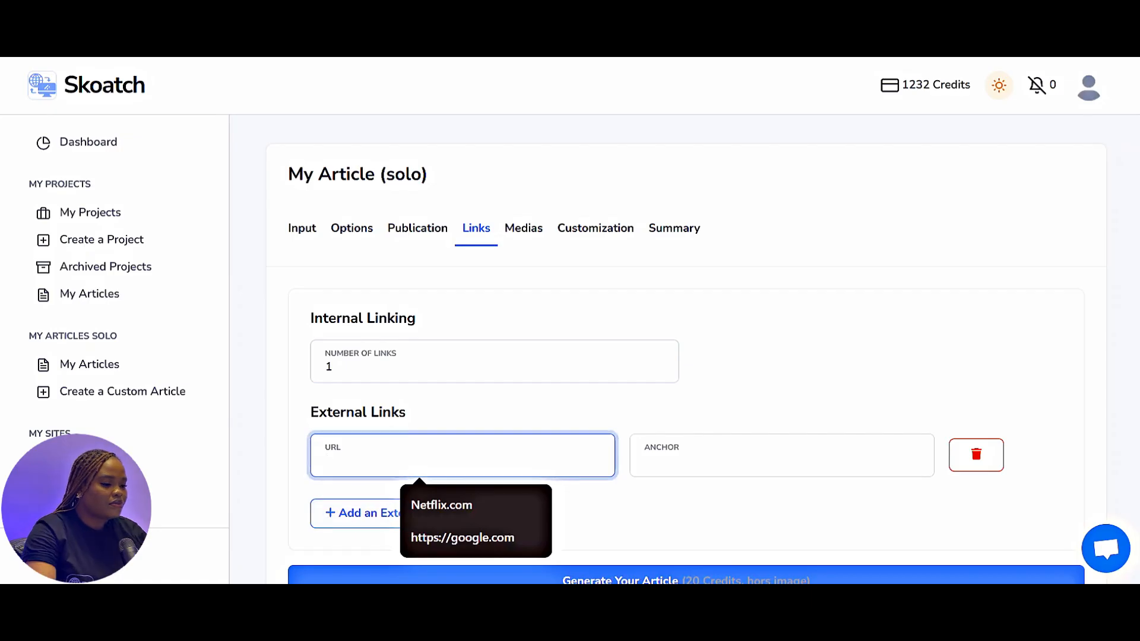
{"action": "left_click", "coordinate": [492, 538]}
{"action": "left_click", "coordinate": [777, 460]}
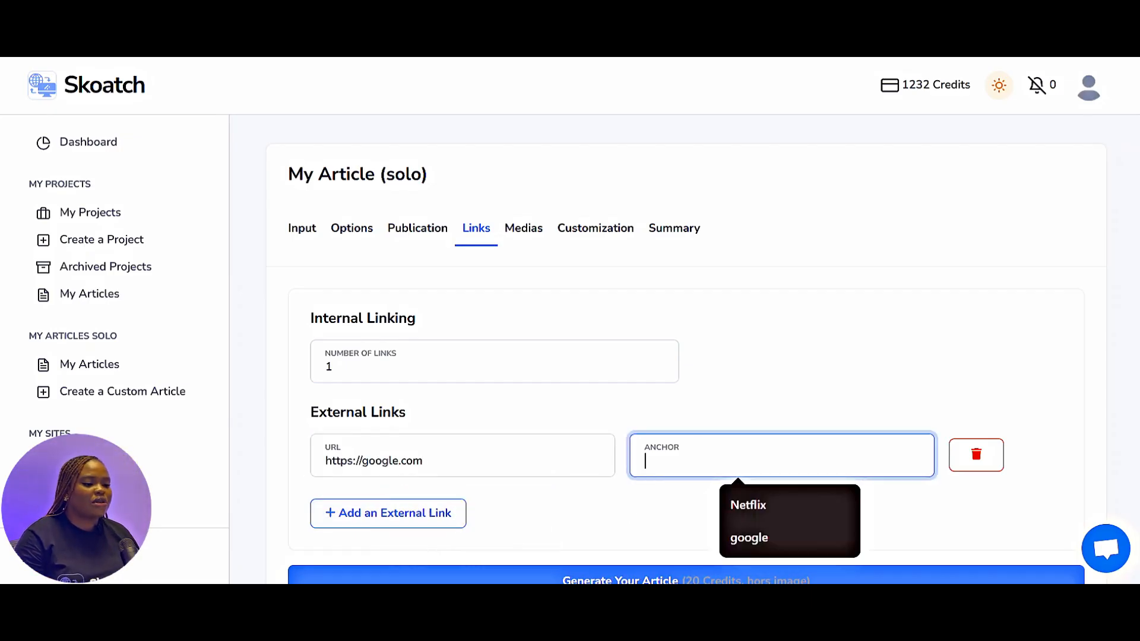
{"action": "left_click", "coordinate": [787, 528]}
{"action": "scroll", "coordinate": [770, 517], "scroll_direction": "down", "scroll_amount": 2}
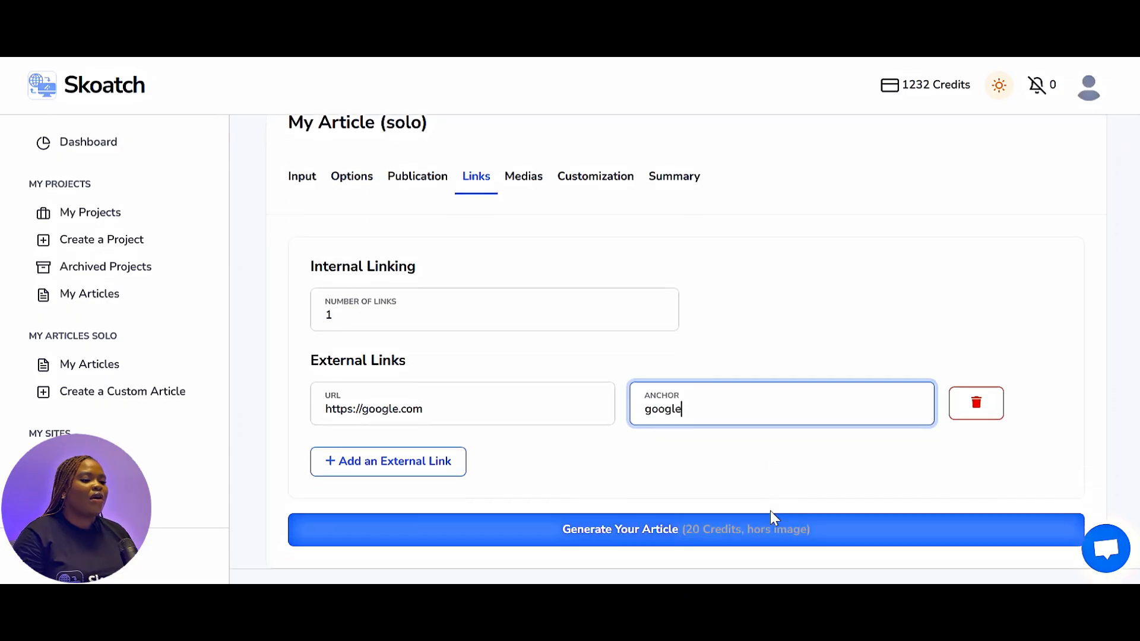
{"action": "scroll", "coordinate": [623, 329], "scroll_direction": "up", "scroll_amount": 2}
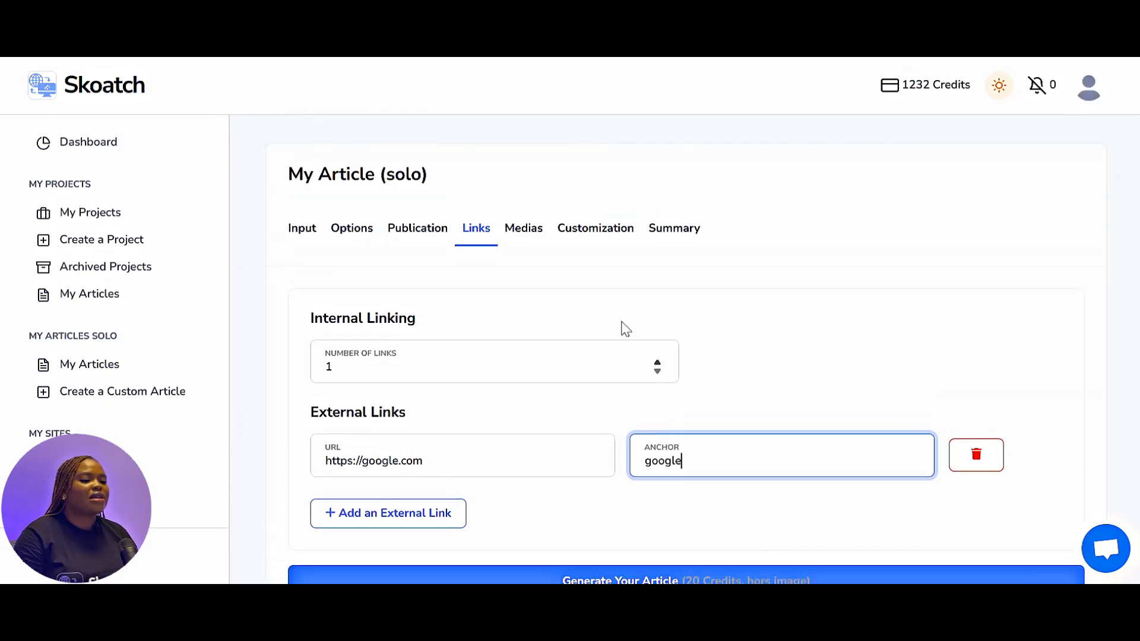
- In the media settings, enable the video and look through its position options, keeping it at the beginning of the article
{"action": "left_click", "coordinate": [521, 238]}
{"action": "left_click", "coordinate": [323, 352]}
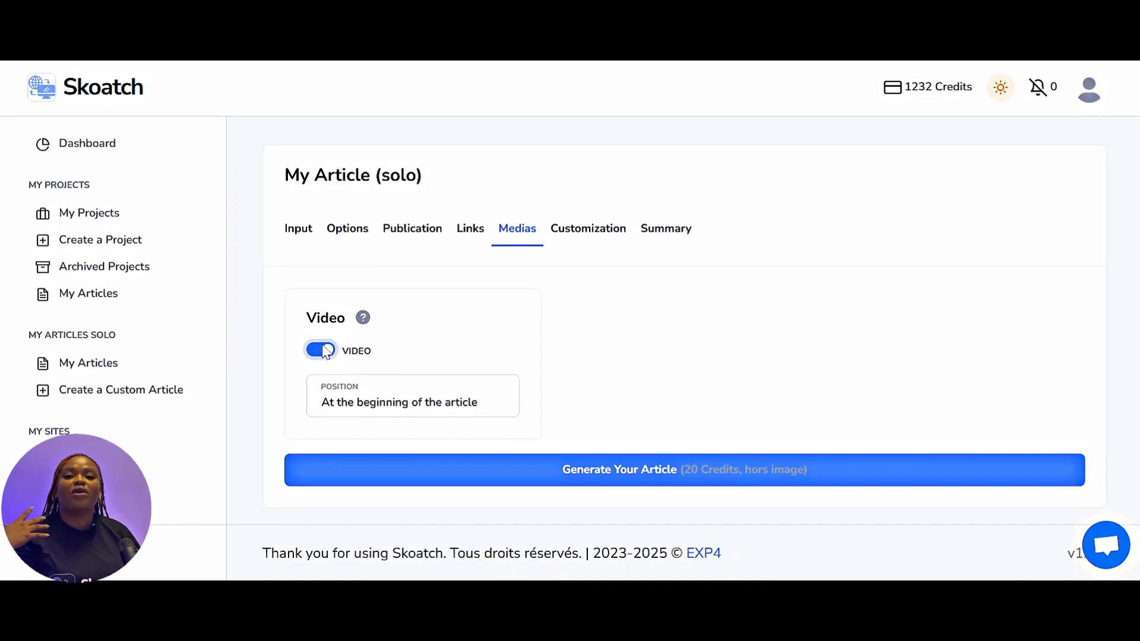
{"action": "left_click", "coordinate": [380, 413]}
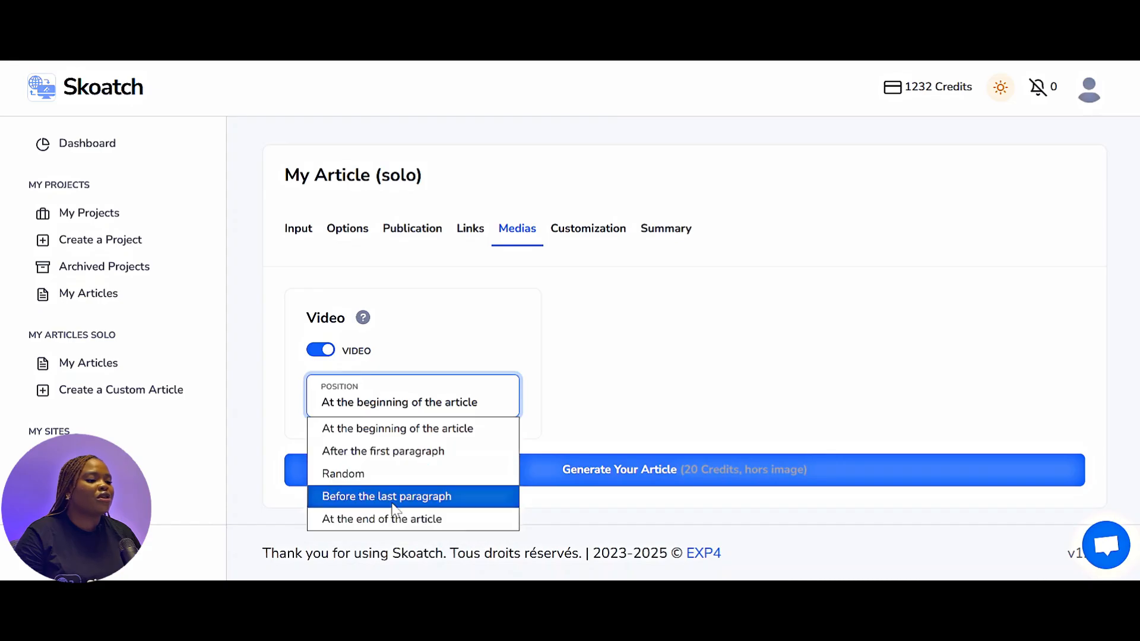
{"action": "left_click", "coordinate": [458, 313]}
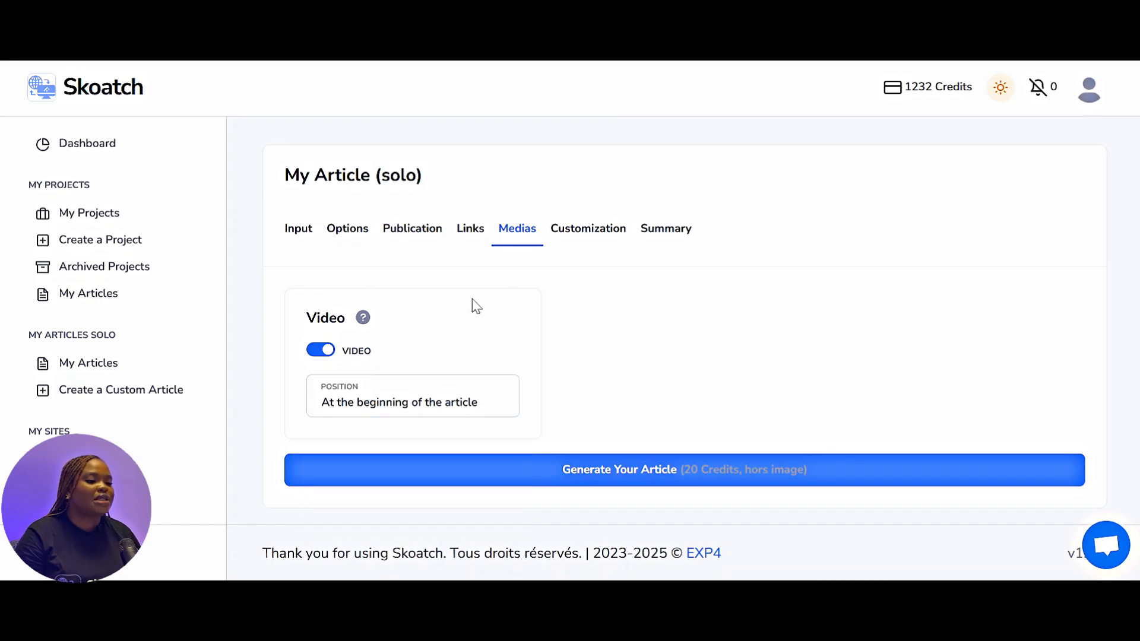
- Look over the customization instructions, and turn on the plain Summary type, keeping its position at the beginning of the article
{"action": "left_click", "coordinate": [574, 236]}
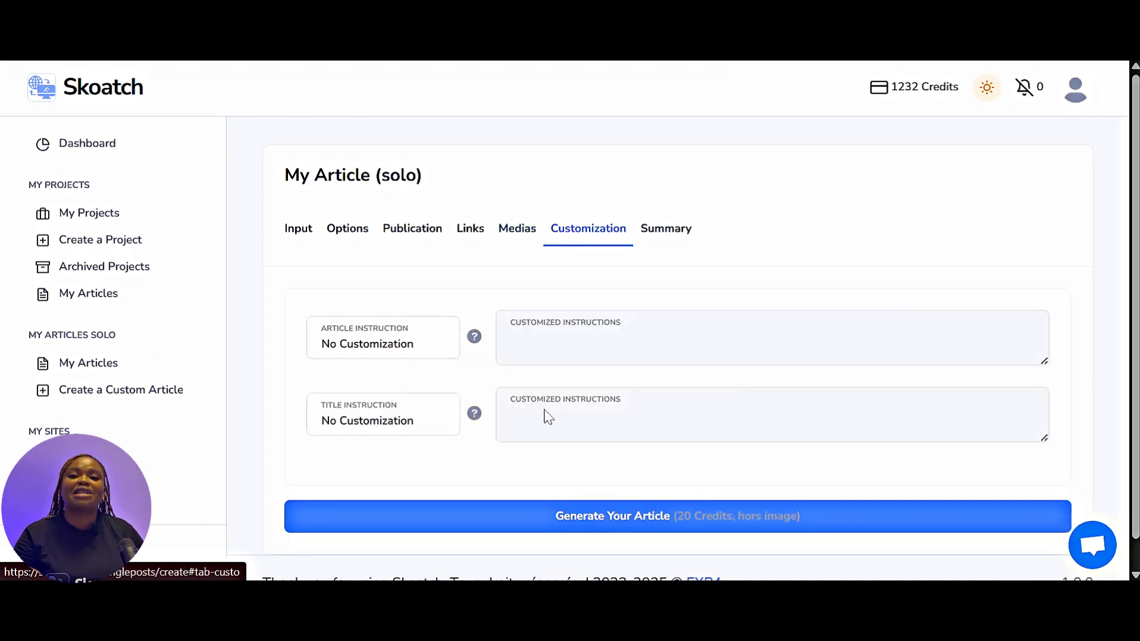
{"action": "left_click", "coordinate": [655, 238]}
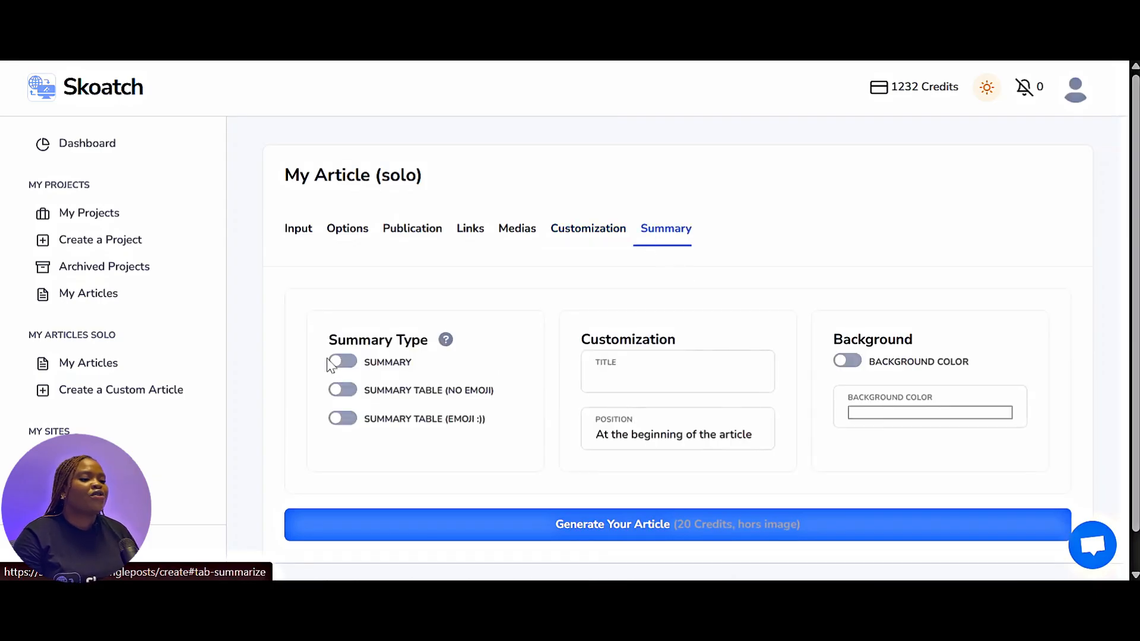
{"action": "left_click", "coordinate": [341, 364]}
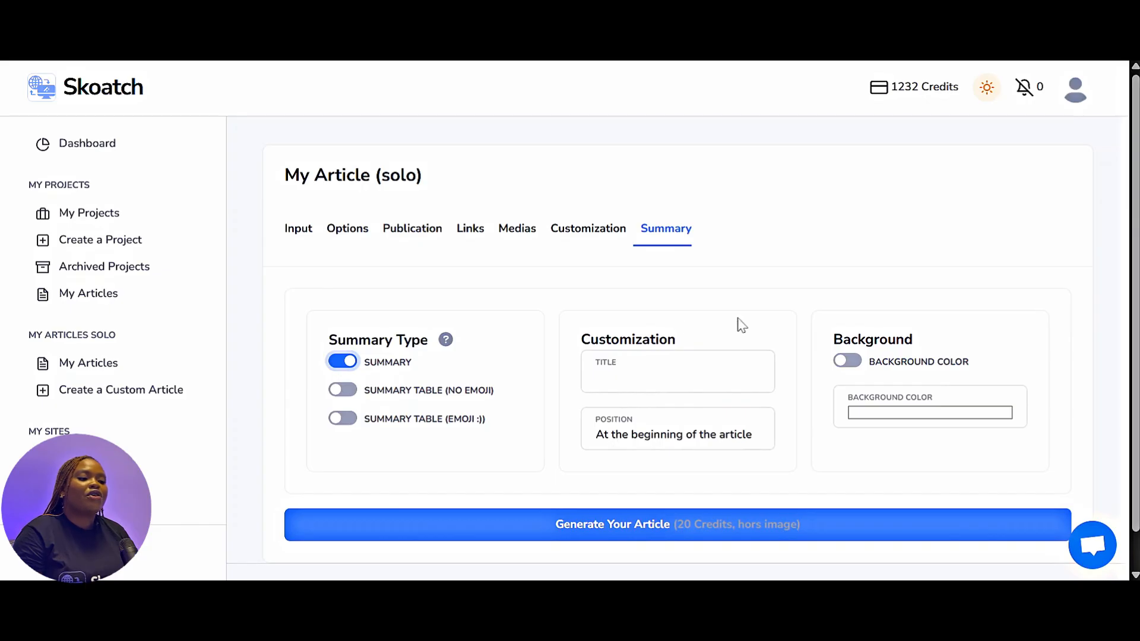
{"action": "left_click", "coordinate": [690, 435]}
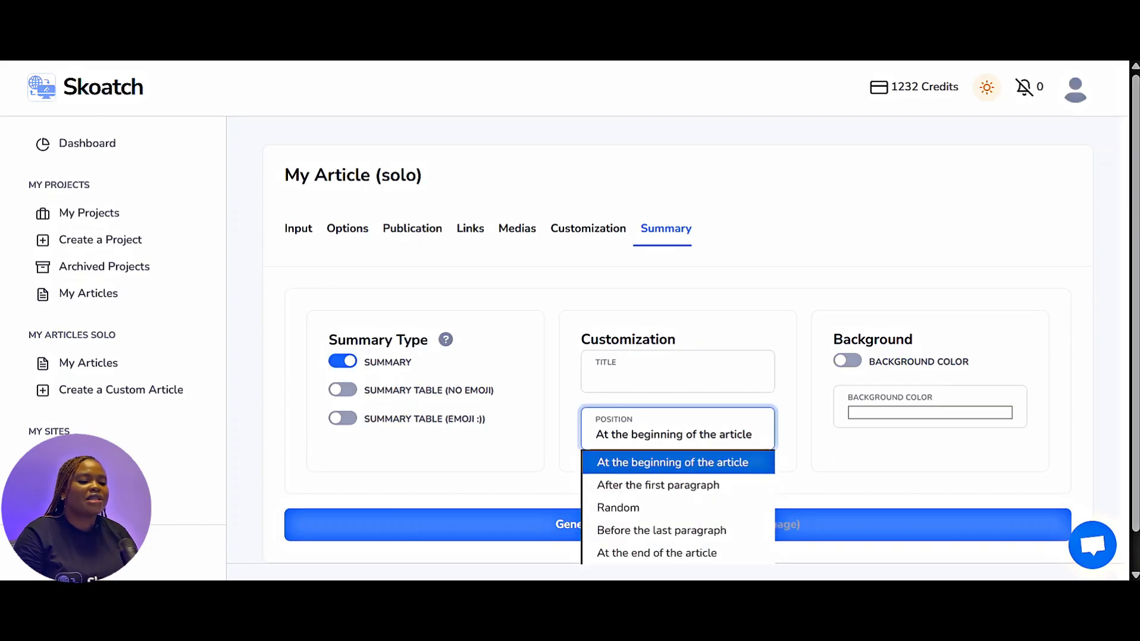
{"action": "left_click", "coordinate": [712, 376]}
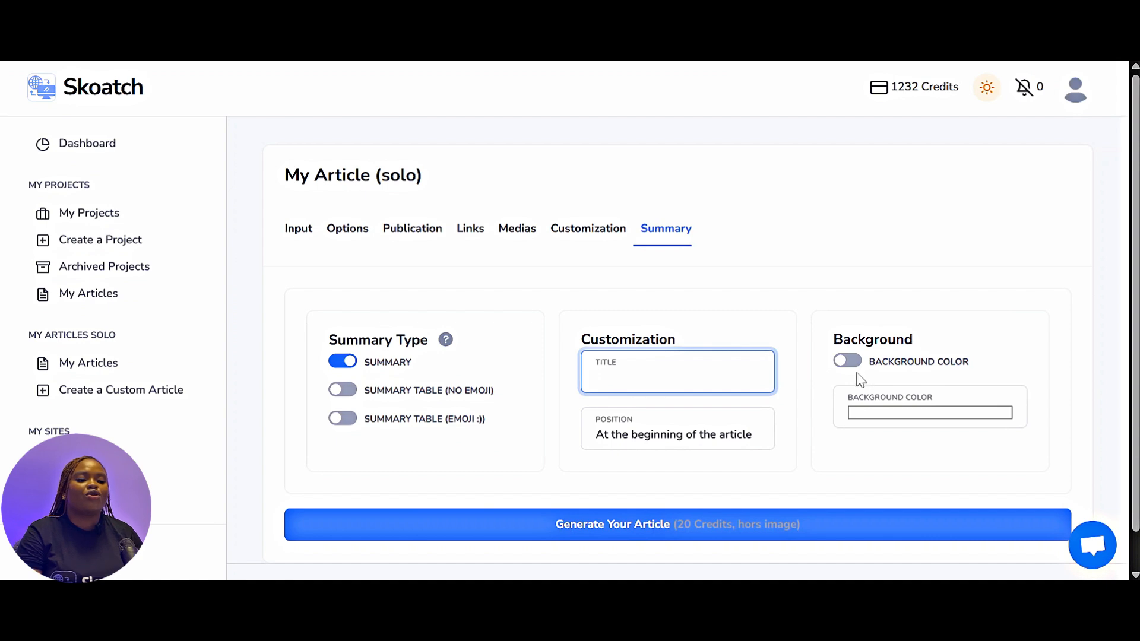
{"action": "mouse_move", "coordinate": [921, 372]}
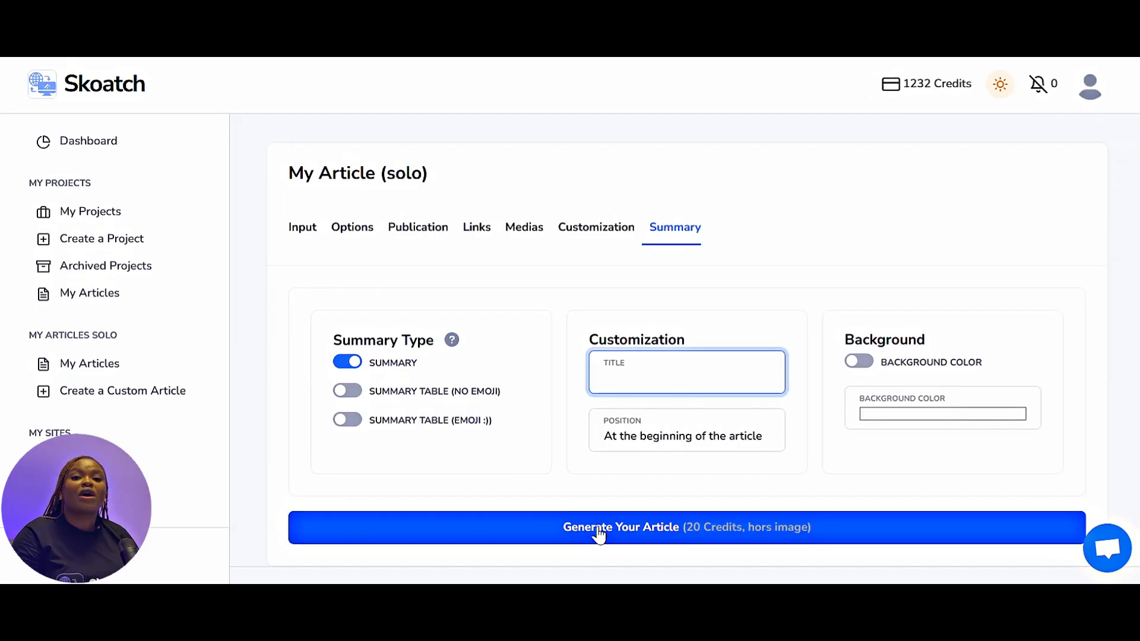
- Generate the article and open the Business Growth entry from the list of solo articles
{"action": "left_click", "coordinate": [599, 534]}
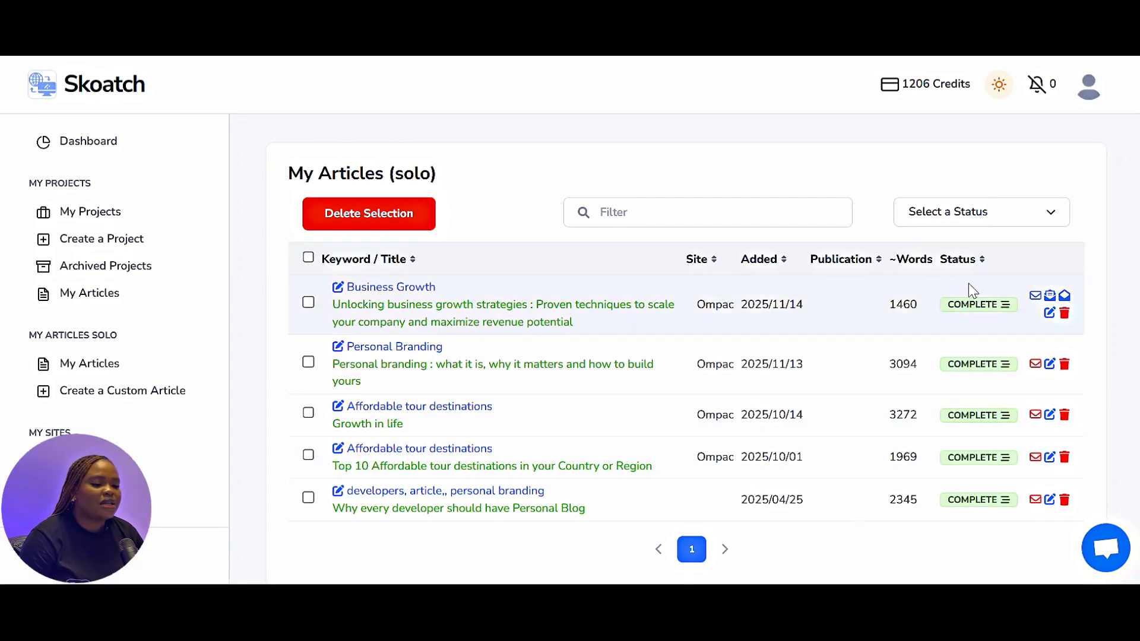
{"action": "left_click", "coordinate": [417, 293]}
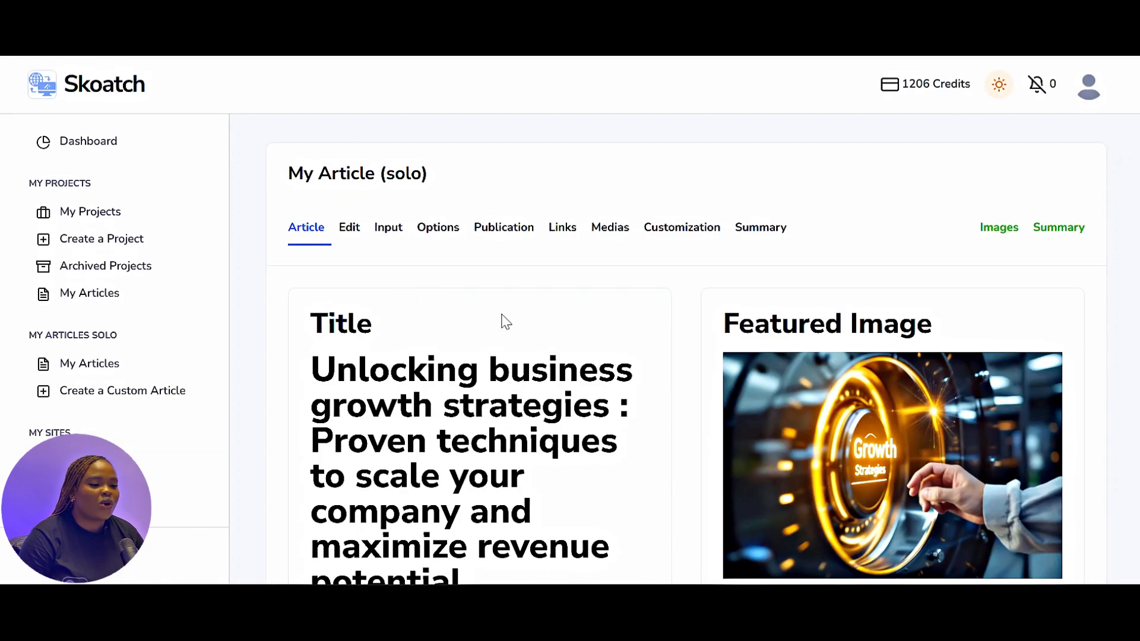
- Review the generated Business Growth article, examining its featured image, video, text formatting, sections, in-text images and links
{"action": "scroll", "coordinate": [703, 418], "scroll_direction": "down", "scroll_amount": 4}
{"action": "scroll", "coordinate": [700, 425], "scroll_direction": "up", "scroll_amount": 4}
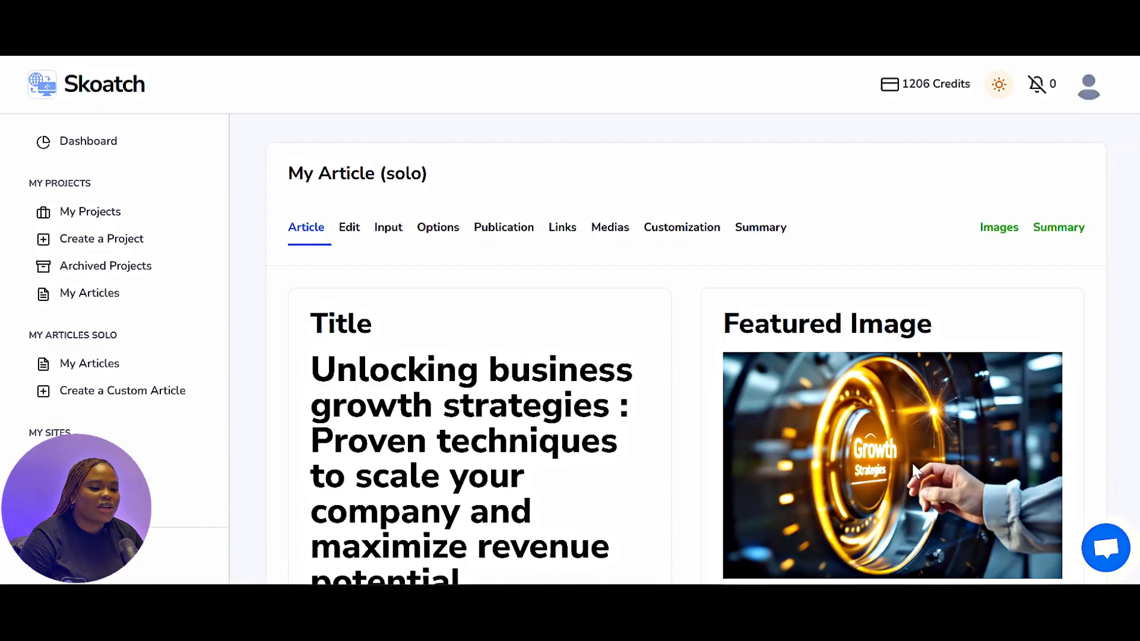
{"action": "scroll", "coordinate": [914, 472], "scroll_direction": "down", "scroll_amount": 10}
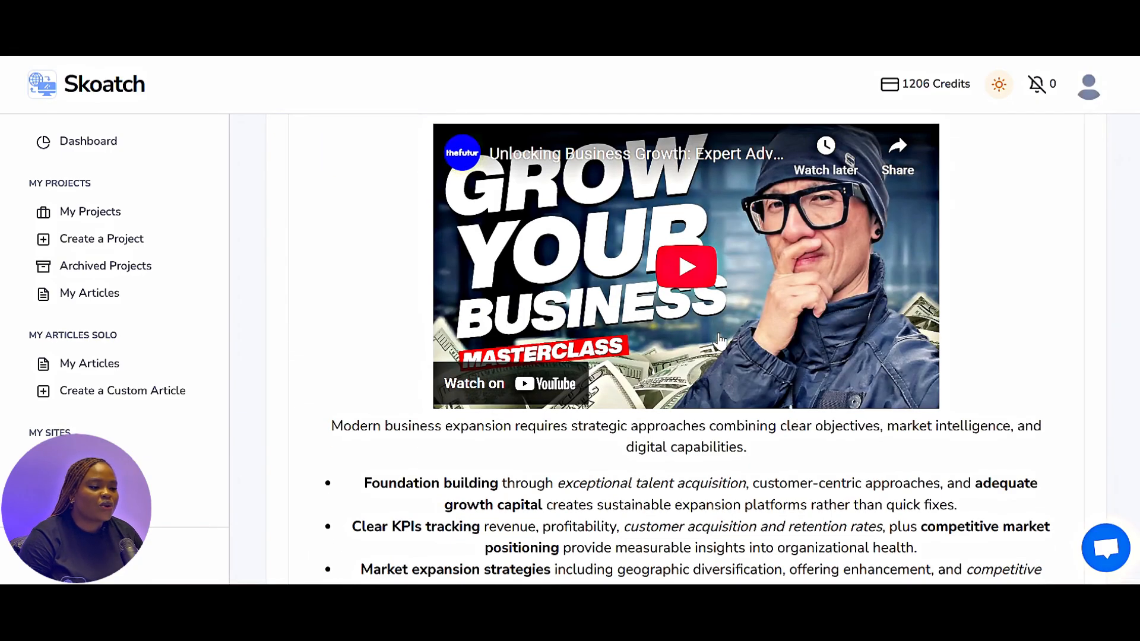
{"action": "scroll", "coordinate": [720, 341], "scroll_direction": "down", "scroll_amount": 5}
{"action": "scroll", "coordinate": [686, 349], "scroll_direction": "down", "scroll_amount": 5}
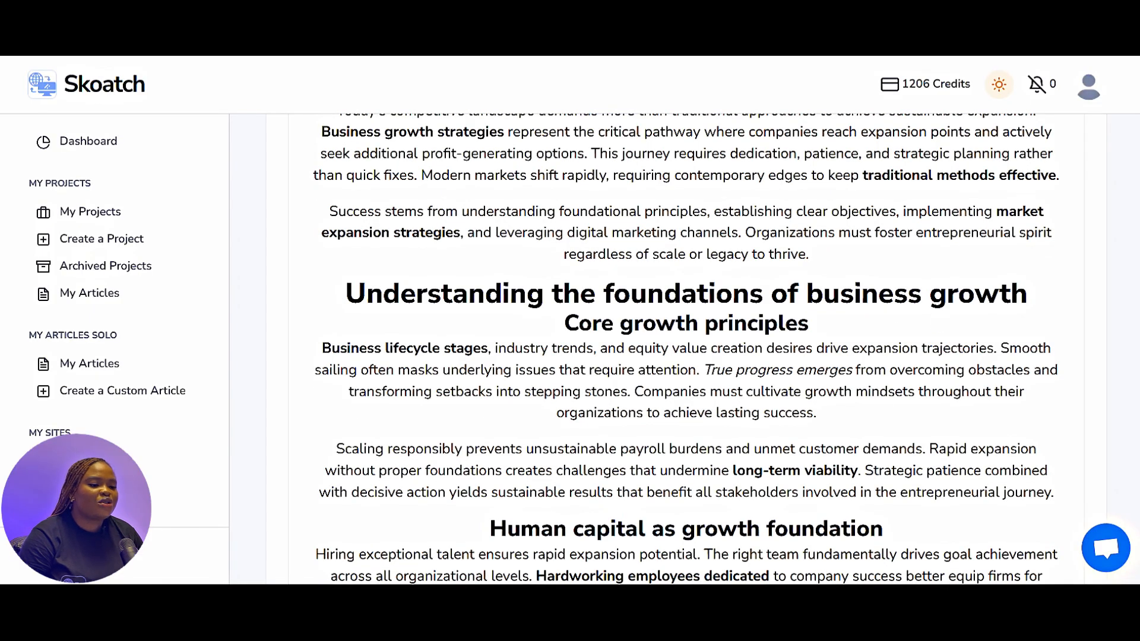
{"action": "scroll", "coordinate": [882, 393], "scroll_direction": "down", "scroll_amount": 10}
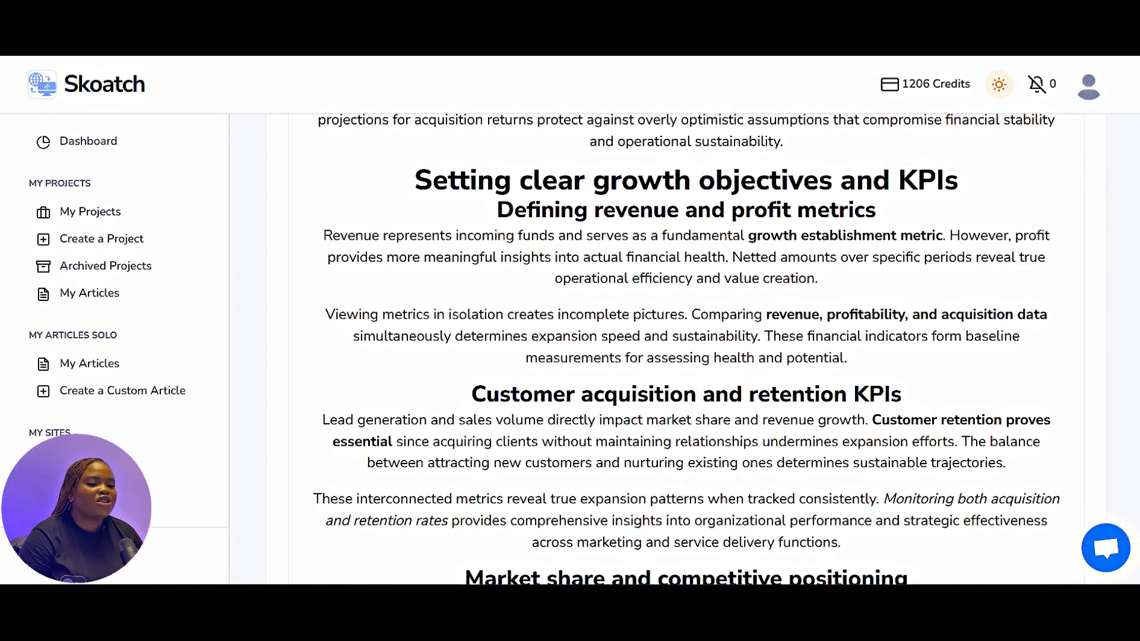
{"action": "scroll", "coordinate": [796, 333], "scroll_direction": "down", "scroll_amount": 15}
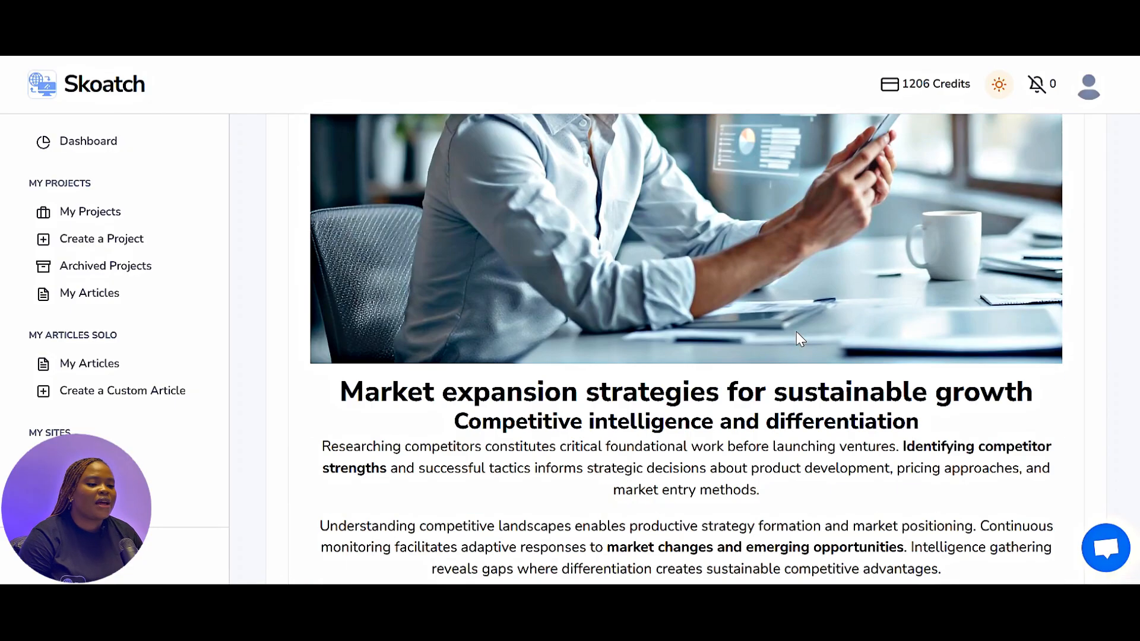
{"action": "scroll", "coordinate": [680, 286], "scroll_direction": "down", "scroll_amount": 20}
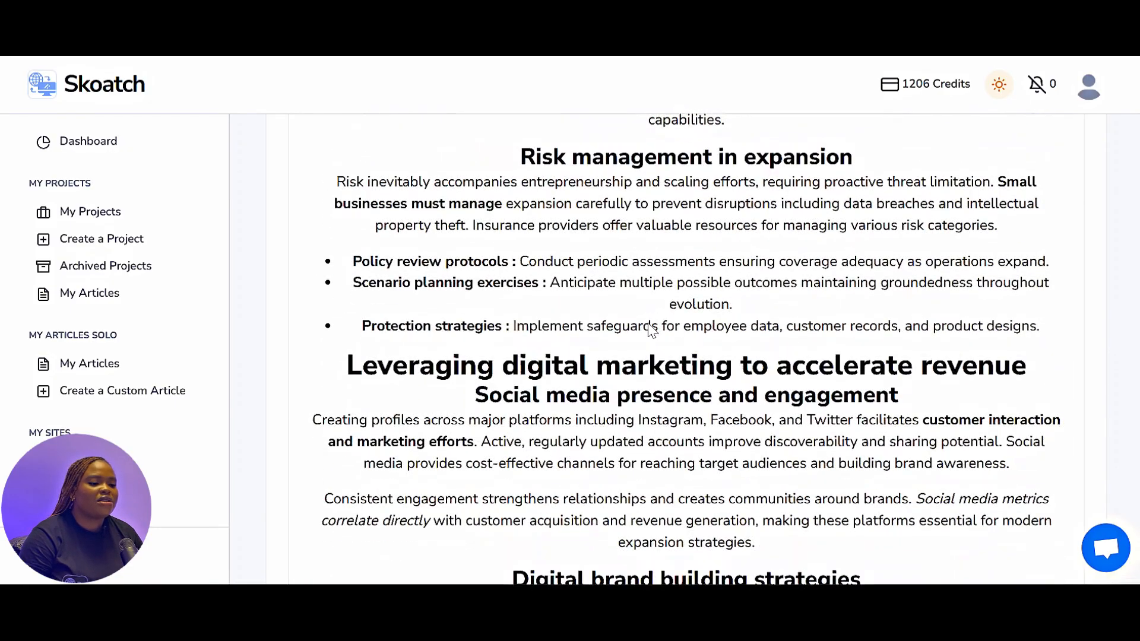
{"action": "scroll", "coordinate": [686, 350], "scroll_direction": "down", "scroll_amount": 3}
{"action": "scroll", "coordinate": [649, 328], "scroll_direction": "up", "scroll_amount": 20}
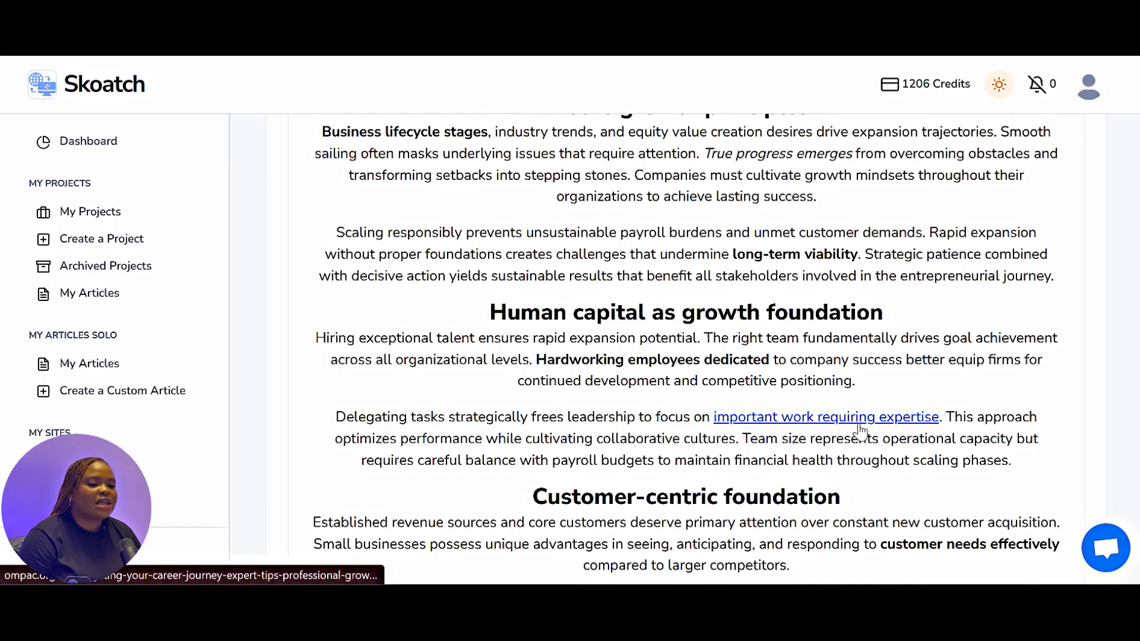
{"action": "scroll", "coordinate": [912, 429], "scroll_direction": "down", "scroll_amount": 5}
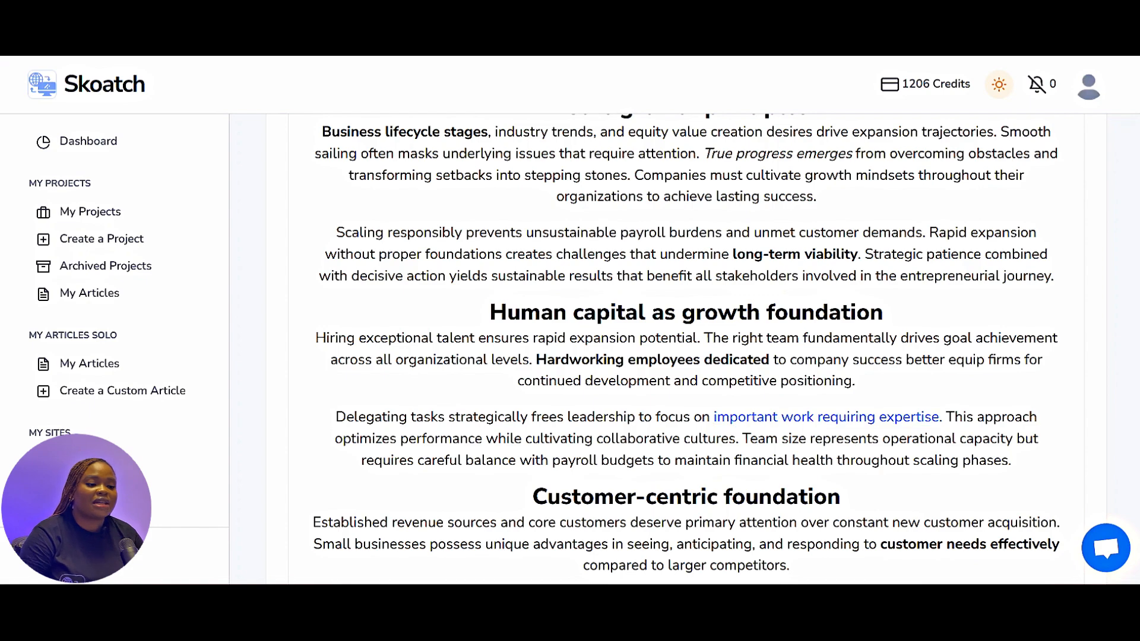
{"action": "scroll", "coordinate": [789, 418], "scroll_direction": "down", "scroll_amount": 5}
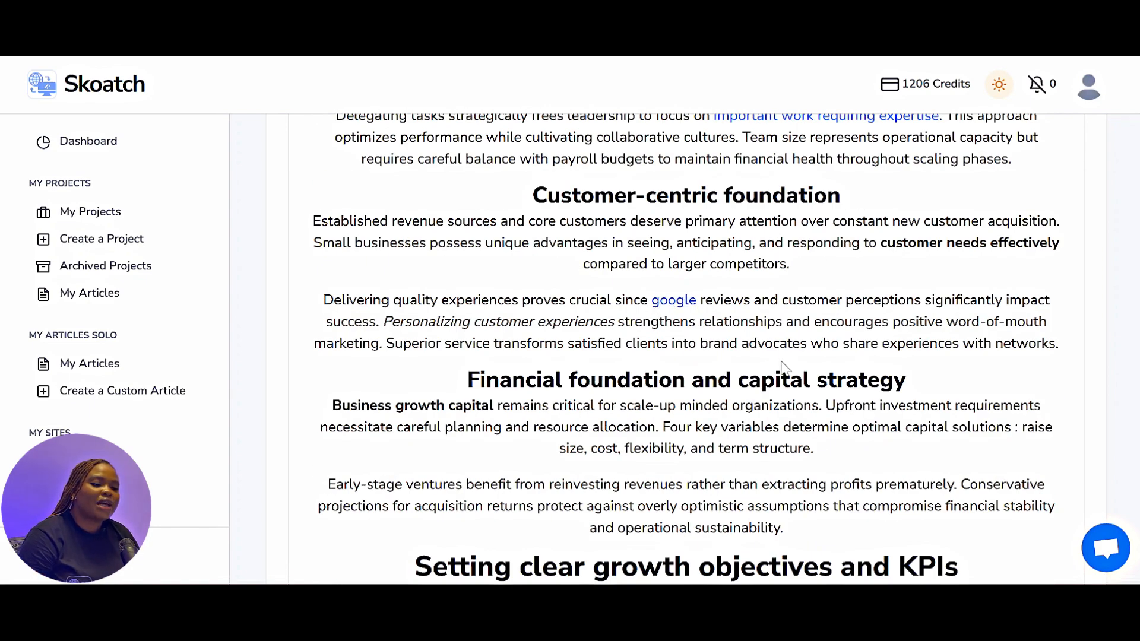
- Skim the generated Business Growth article again, from its title, featured image and video through the section on market expansion strategies
{"action": "scroll", "coordinate": [782, 367], "scroll_direction": "up", "scroll_amount": 20}
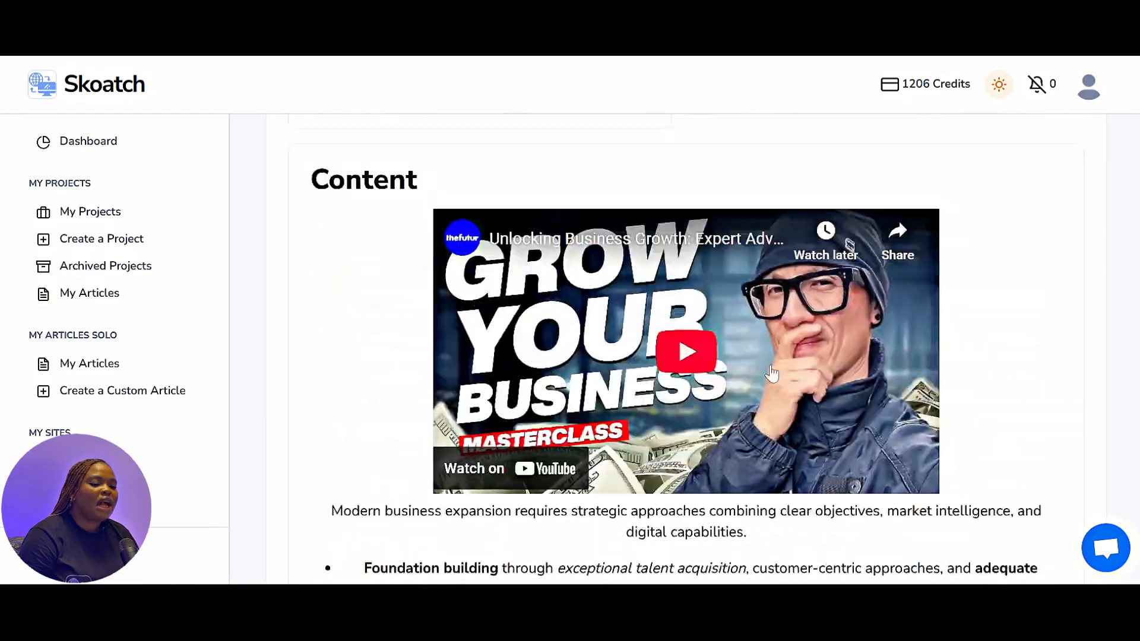
{"action": "scroll", "coordinate": [766, 371], "scroll_direction": "down", "scroll_amount": 20}
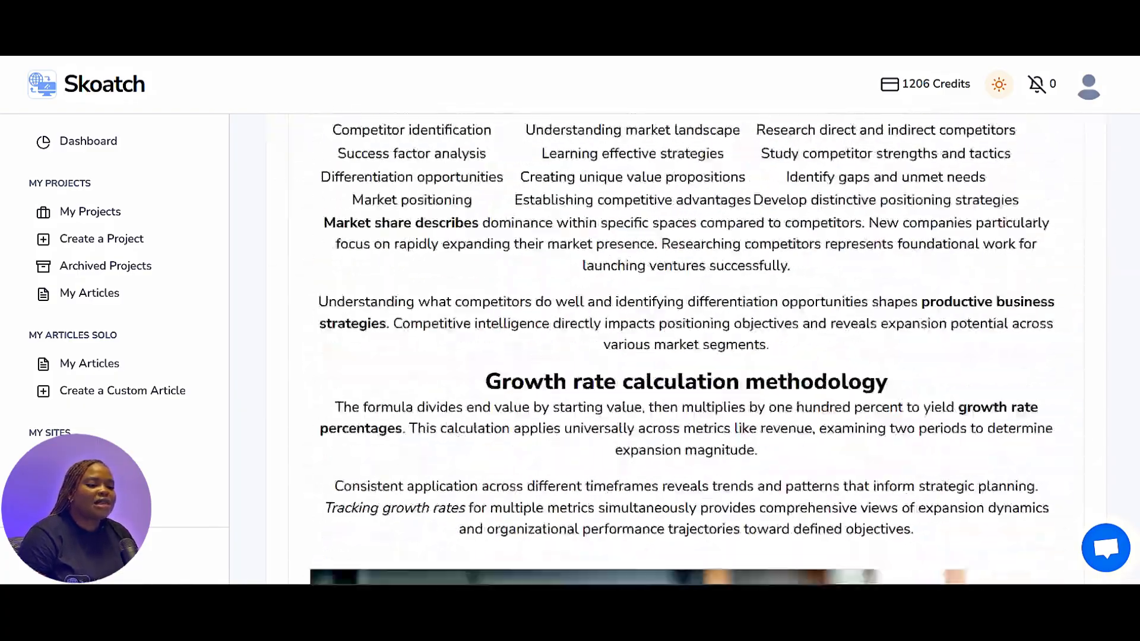
{"action": "scroll", "coordinate": [750, 382], "scroll_direction": "down", "scroll_amount": 15}
{"action": "scroll", "coordinate": [750, 382], "scroll_direction": "up", "scroll_amount": 20}
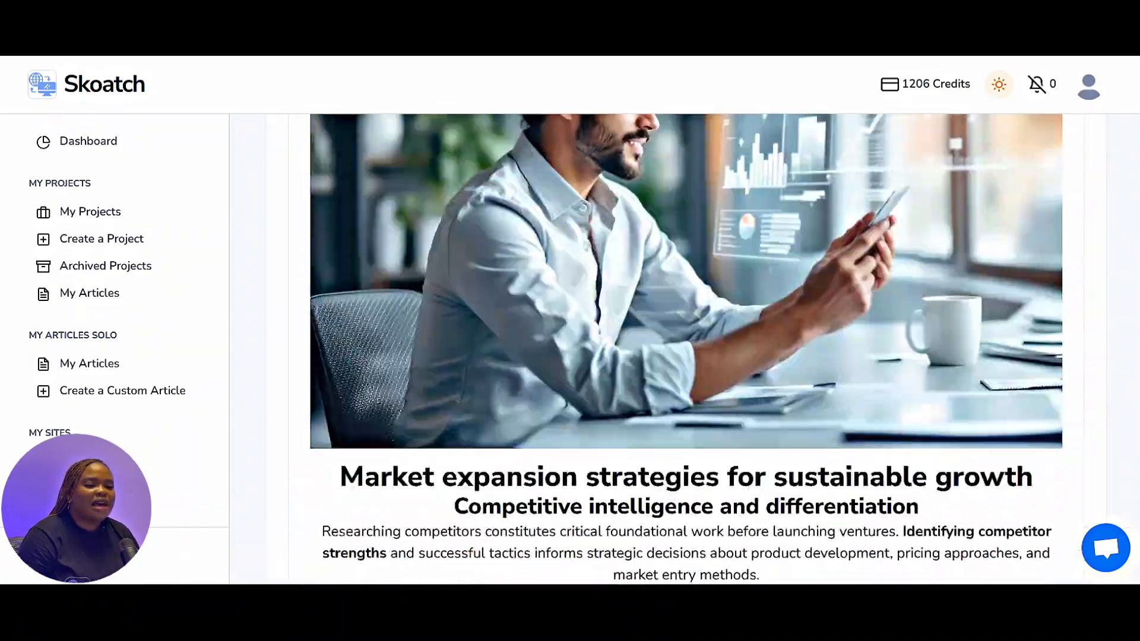
{"action": "scroll", "coordinate": [736, 376], "scroll_direction": "up", "scroll_amount": 10}
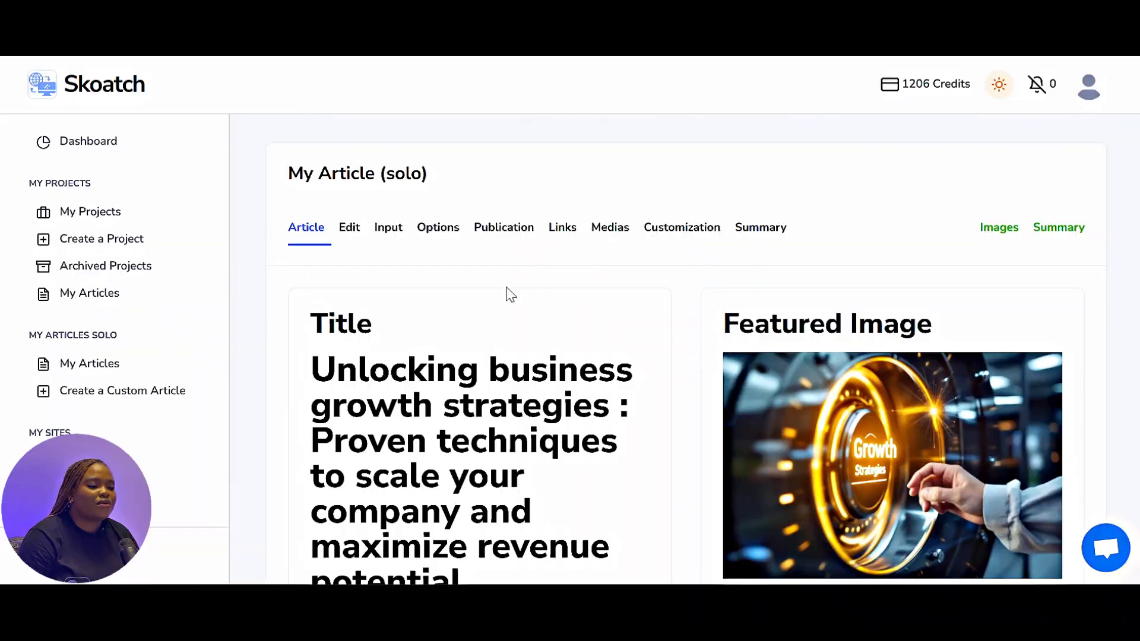
{"action": "scroll", "coordinate": [447, 333], "scroll_direction": "down", "scroll_amount": 4}
{"action": "scroll", "coordinate": [451, 333], "scroll_direction": "up", "scroll_amount": 4}
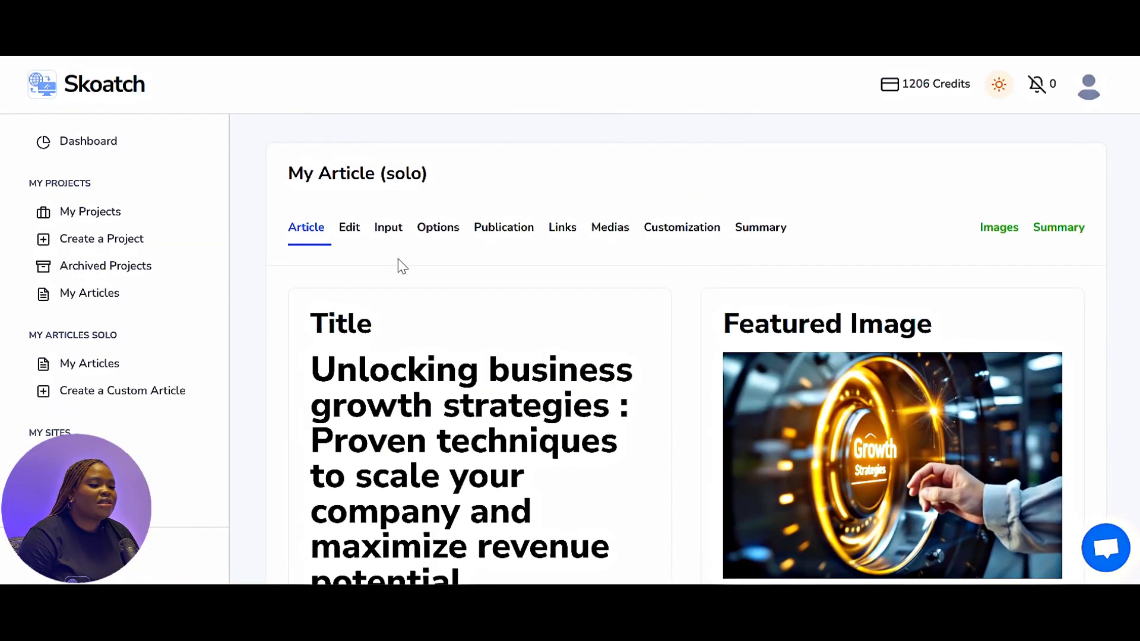
- Open the article's editable version, look through its publication fields and content editor, and return to the finished article view
{"action": "left_click", "coordinate": [349, 228]}
{"action": "scroll", "coordinate": [534, 362], "scroll_direction": "down", "scroll_amount": 5}
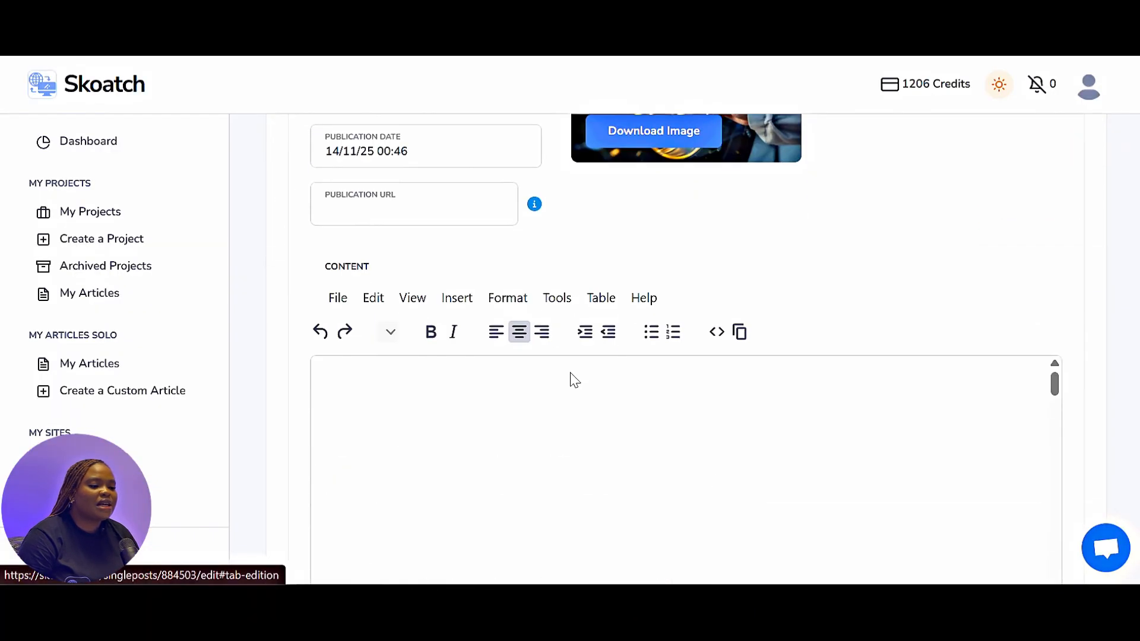
{"action": "scroll", "coordinate": [575, 380], "scroll_direction": "down", "scroll_amount": 8}
{"action": "scroll", "coordinate": [570, 403], "scroll_direction": "up", "scroll_amount": 12}
{"action": "scroll", "coordinate": [510, 460], "scroll_direction": "down", "scroll_amount": 10}
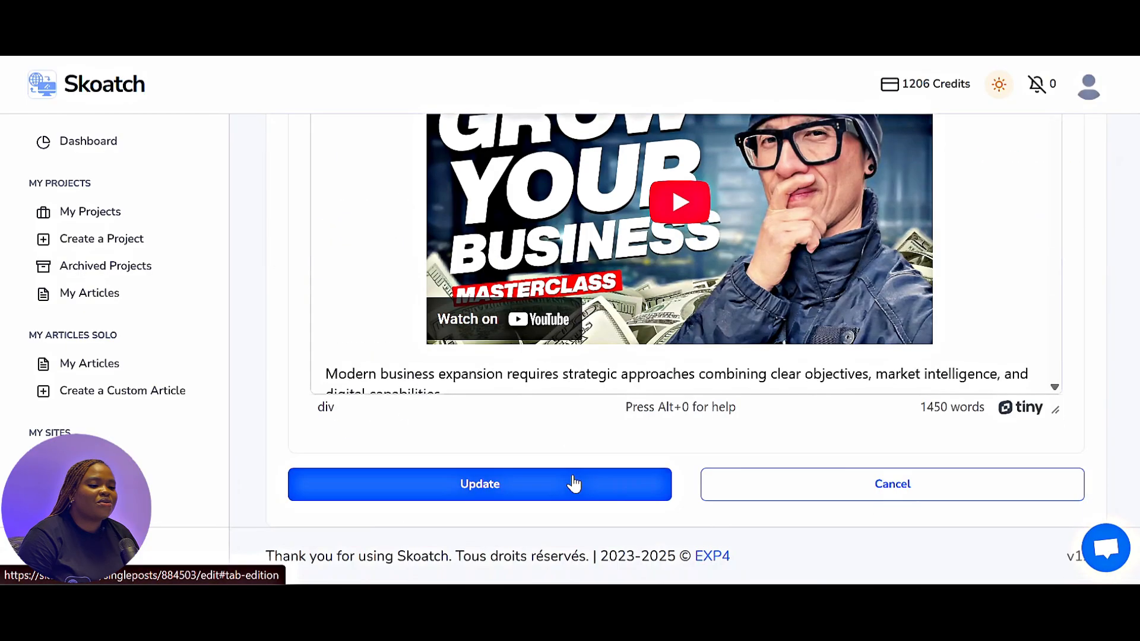
{"action": "scroll", "coordinate": [585, 282], "scroll_direction": "down", "scroll_amount": 5}
{"action": "scroll", "coordinate": [686, 254], "scroll_direction": "down", "scroll_amount": 10}
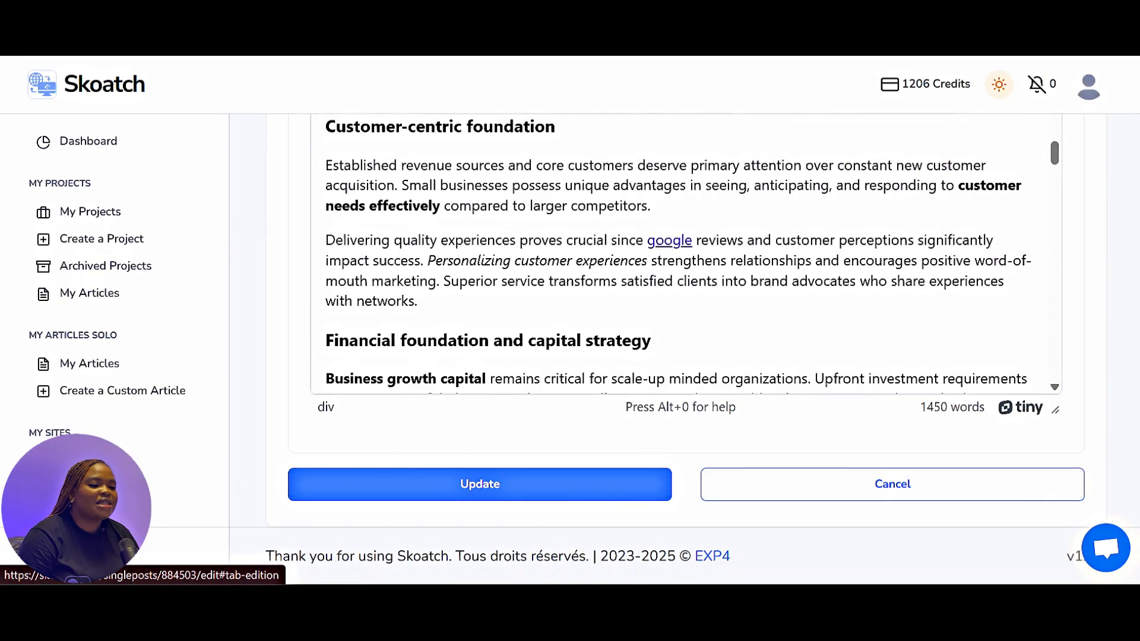
{"action": "left_click", "coordinate": [588, 274]}
{"action": "scroll", "coordinate": [584, 270], "scroll_direction": "up", "scroll_amount": 5}
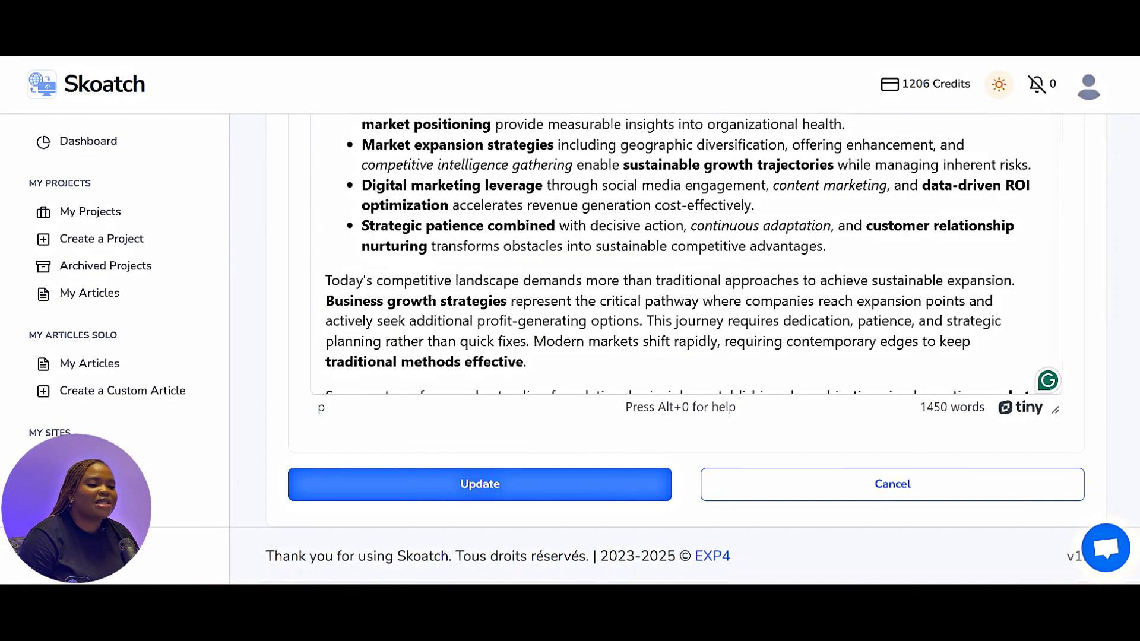
{"action": "scroll", "coordinate": [462, 245], "scroll_direction": "up", "scroll_amount": 10}
{"action": "left_click", "coordinate": [309, 233]}
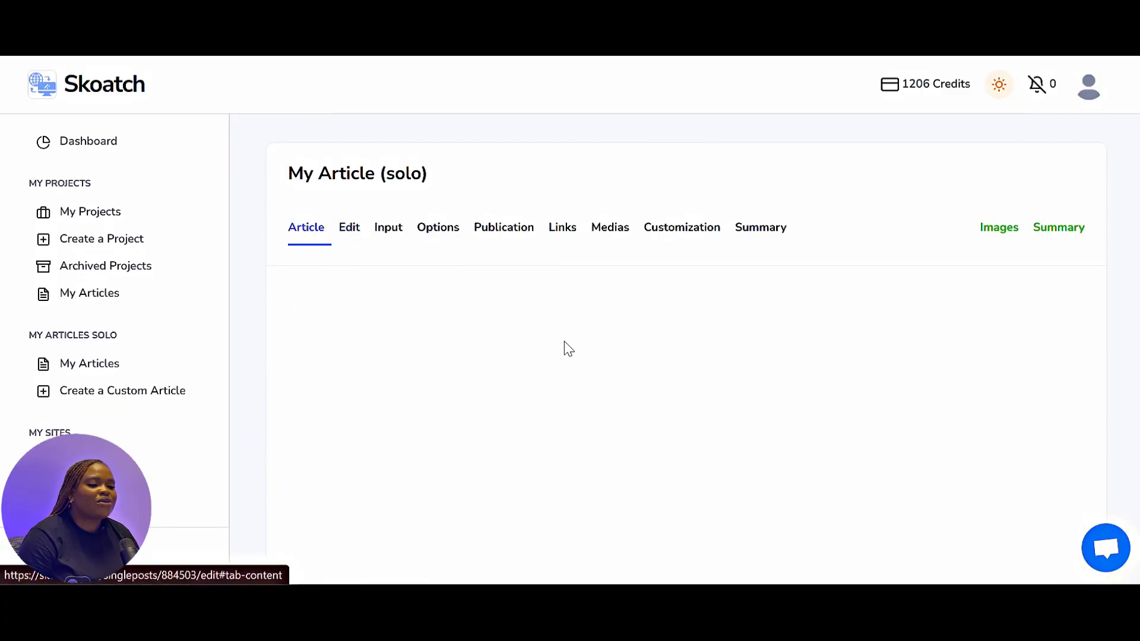
{"action": "scroll", "coordinate": [751, 408], "scroll_direction": "down", "scroll_amount": 10}
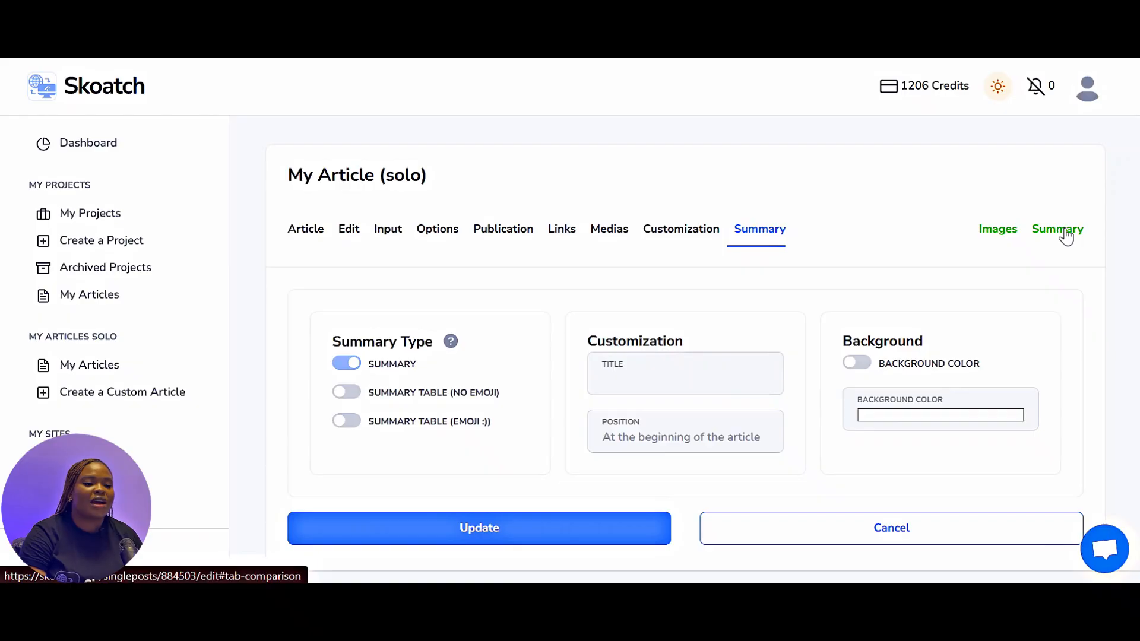
- Examine the comparison summary of the generated article against the SERP figures for word count, H2s, images, videos, tables and lists
{"action": "left_click", "coordinate": [1063, 232]}
{"action": "scroll", "coordinate": [544, 351], "scroll_direction": "down", "scroll_amount": 3}
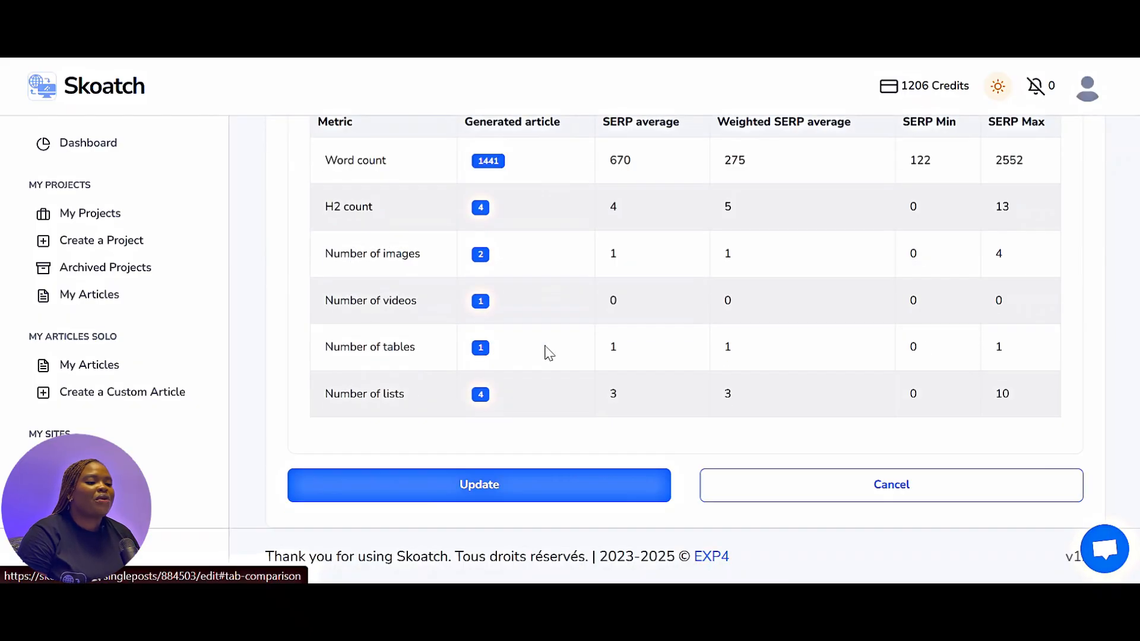
{"action": "scroll", "coordinate": [549, 337], "scroll_direction": "up", "scroll_amount": 3}
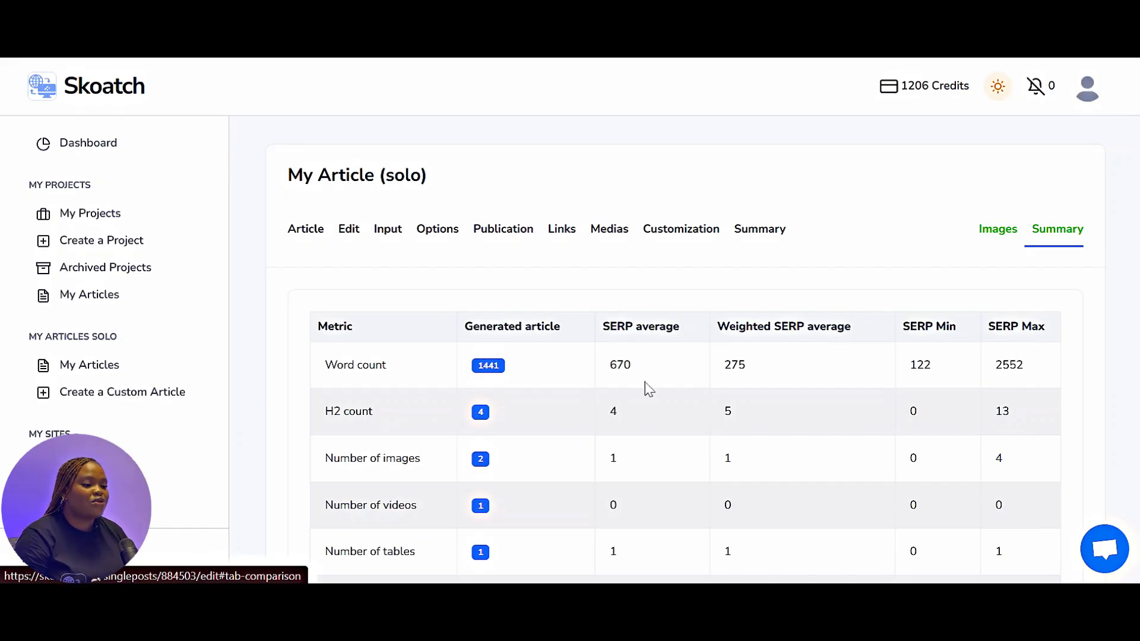
{"action": "scroll", "coordinate": [649, 389], "scroll_direction": "down", "scroll_amount": 3}
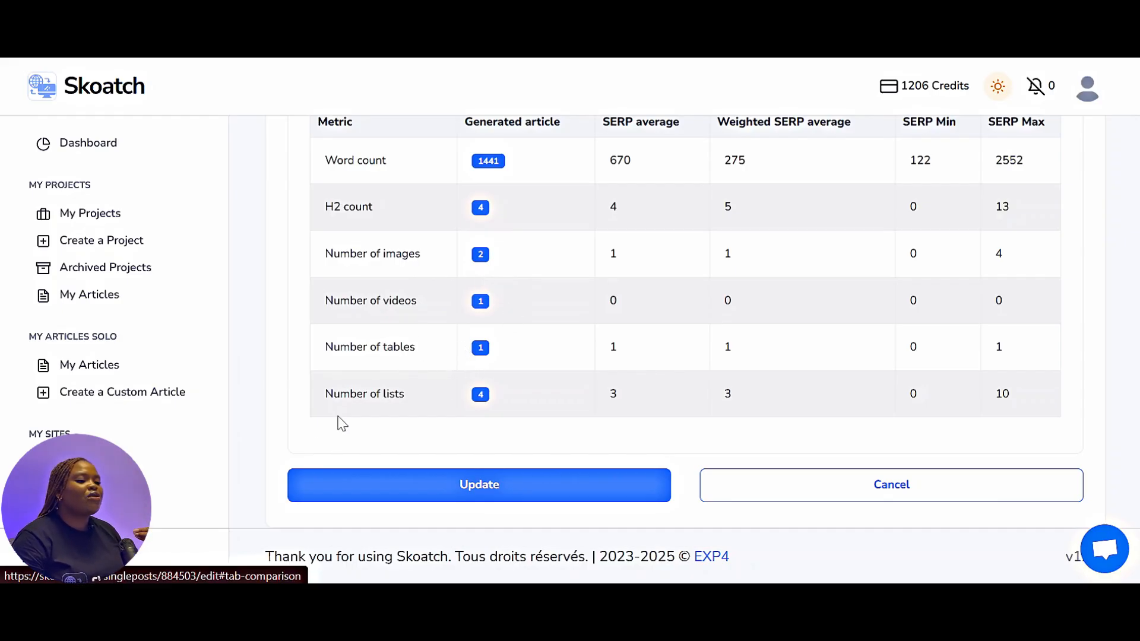
{"action": "scroll", "coordinate": [544, 367], "scroll_direction": "up", "scroll_amount": 3}
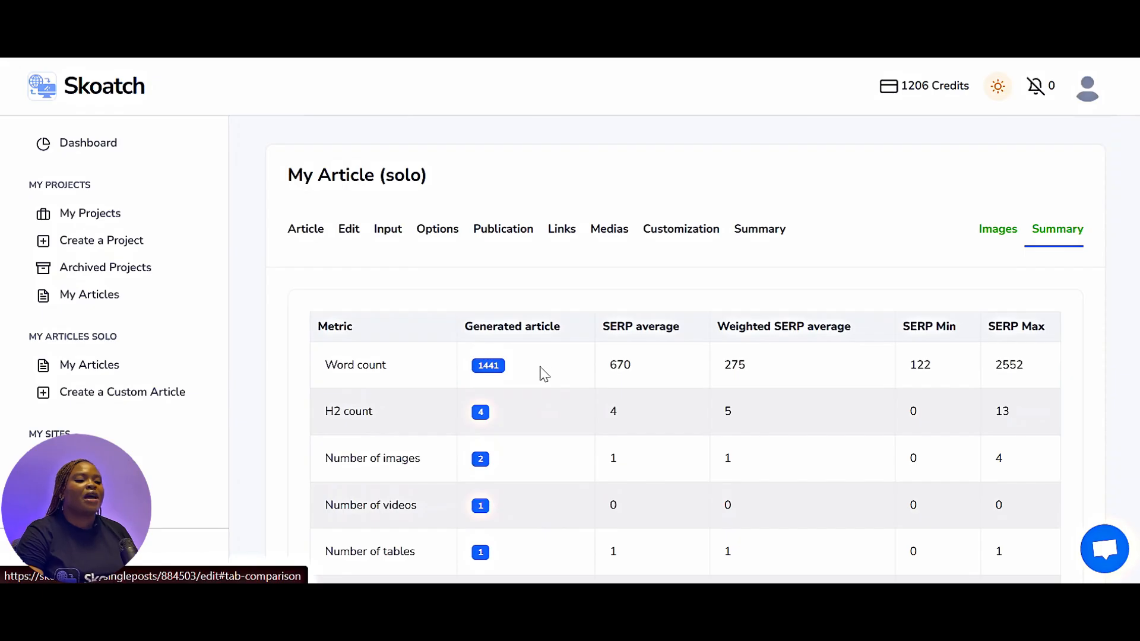
- Return to the finished article and look over its bulleted summary, introduction and body content once more
{"action": "left_click", "coordinate": [310, 236]}
{"action": "scroll", "coordinate": [579, 377], "scroll_direction": "down", "scroll_amount": 10}
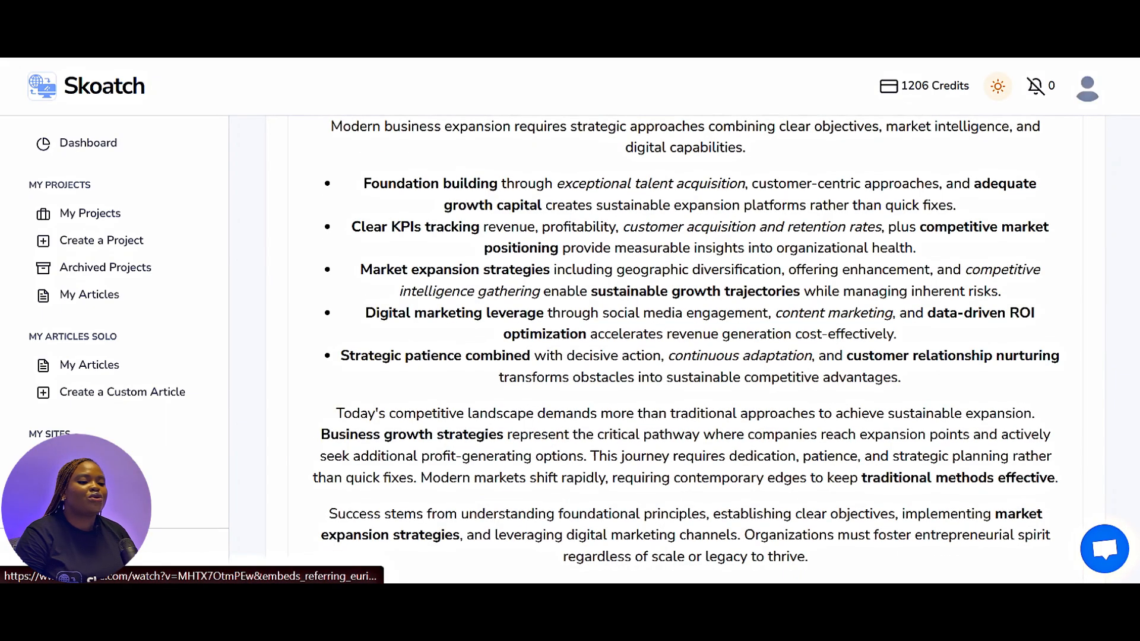
{"action": "scroll", "coordinate": [588, 379], "scroll_direction": "down", "scroll_amount": 15}
{"action": "scroll", "coordinate": [586, 379], "scroll_direction": "up", "scroll_amount": 15}
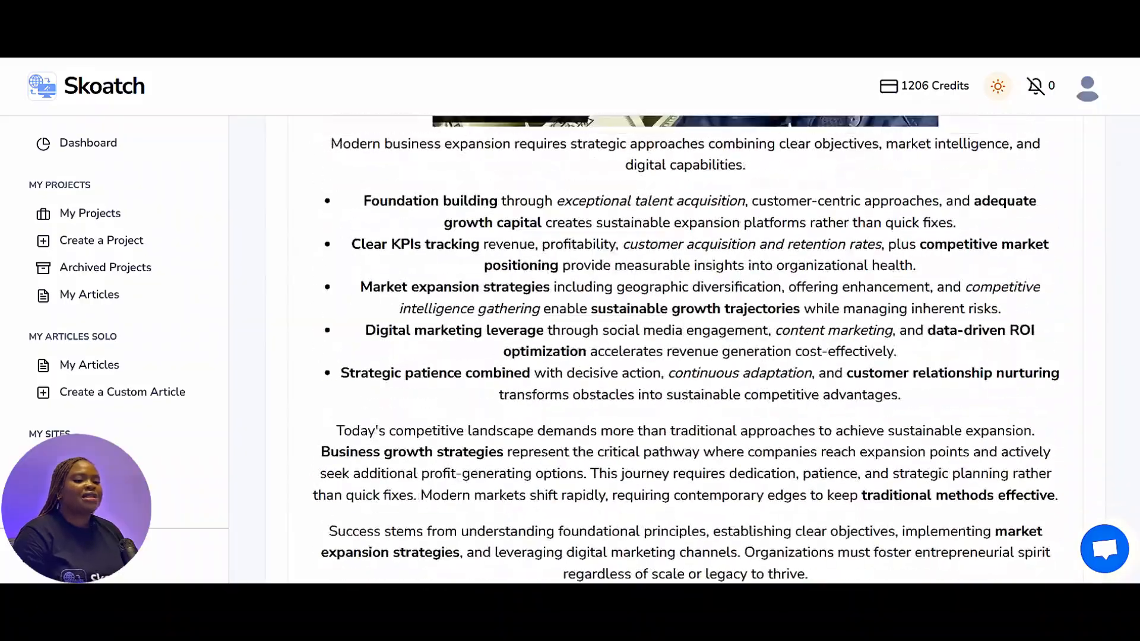
{"action": "scroll", "coordinate": [557, 364], "scroll_direction": "up", "scroll_amount": 10}
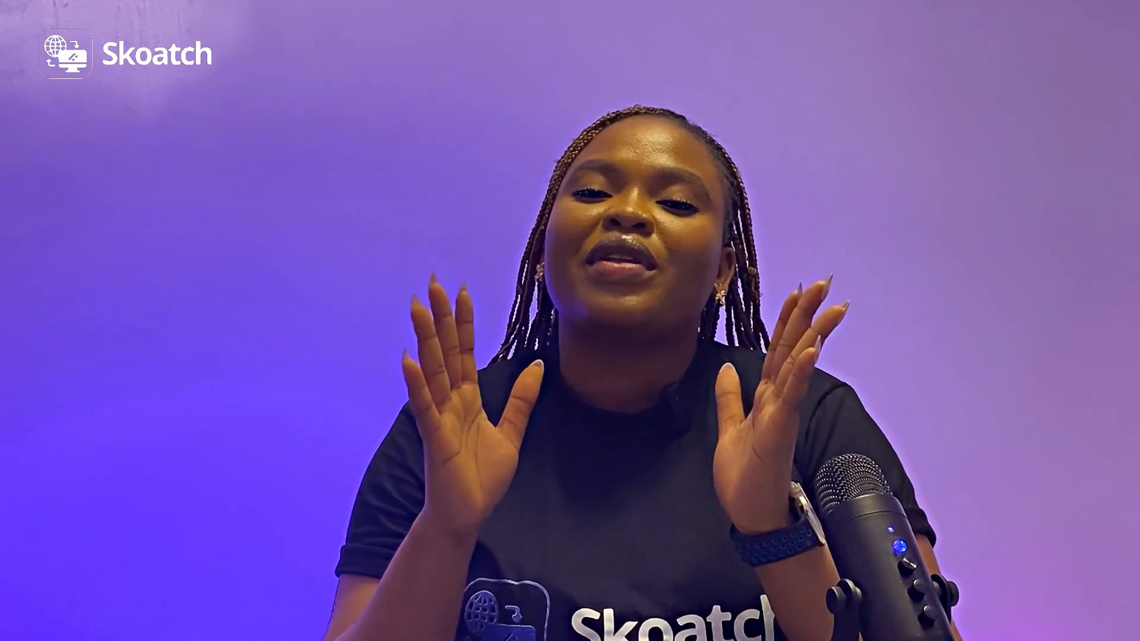